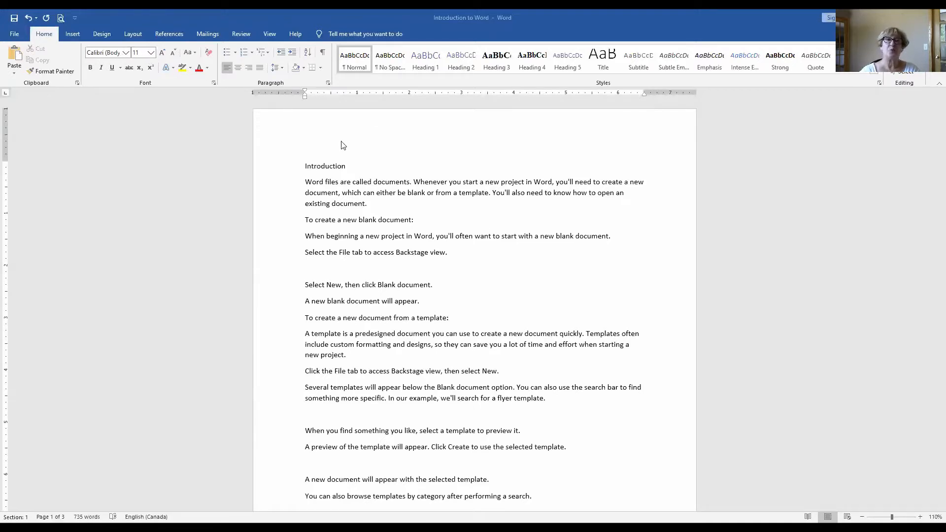
Change the font of the entire document text to Century Gothic
left_click(315, 182)
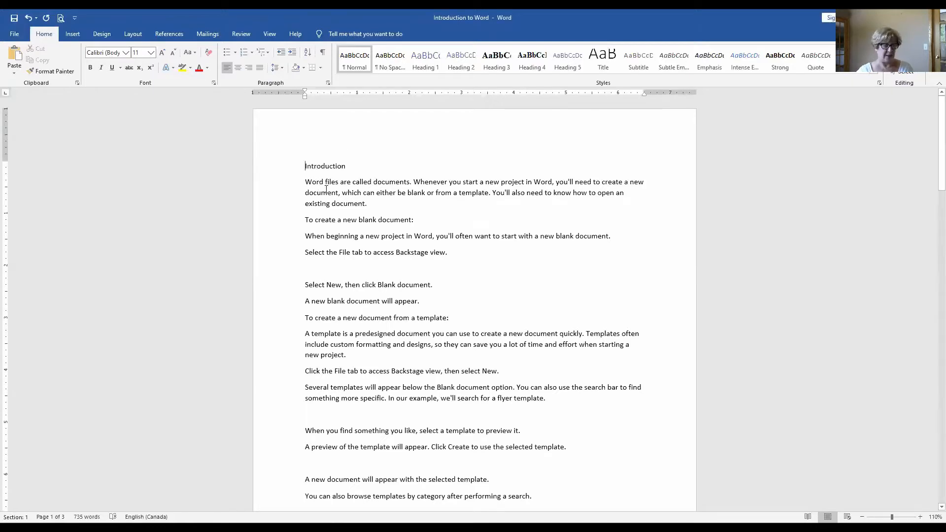
key("ctrl+a")
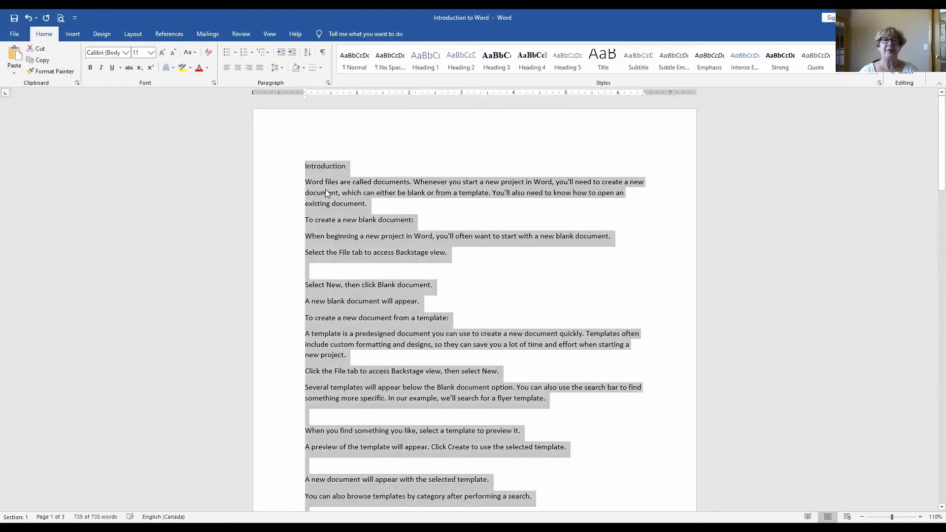
left_click(126, 52)
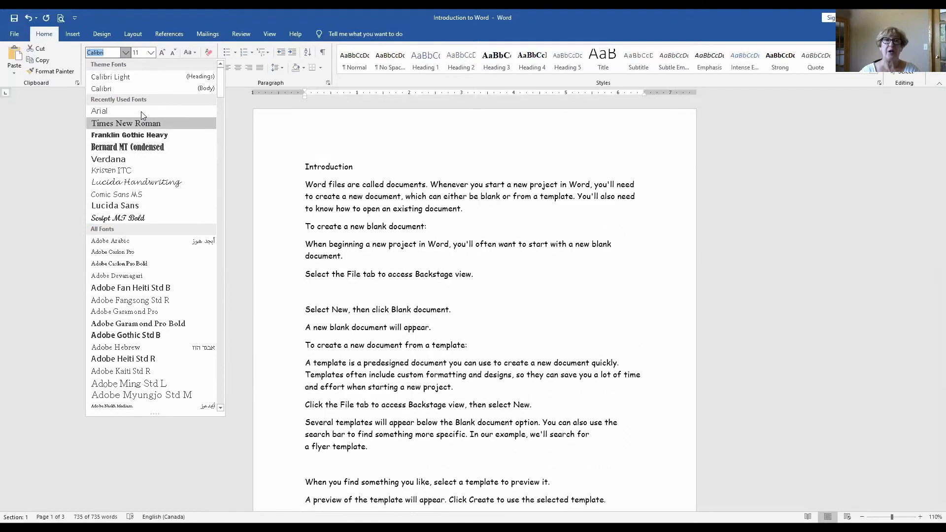
scroll(120, 192, "down", 1)
scroll(121, 195, "down", 1)
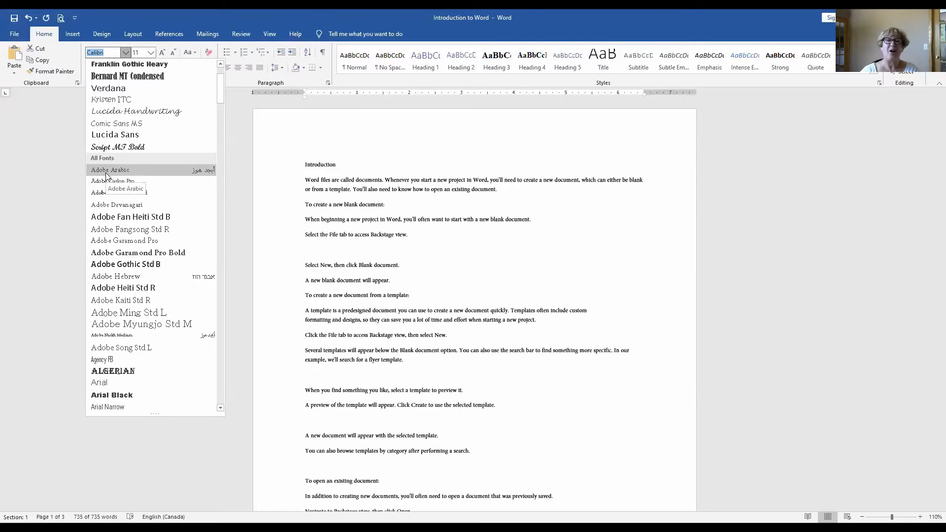
scroll(106, 177, "down", 1)
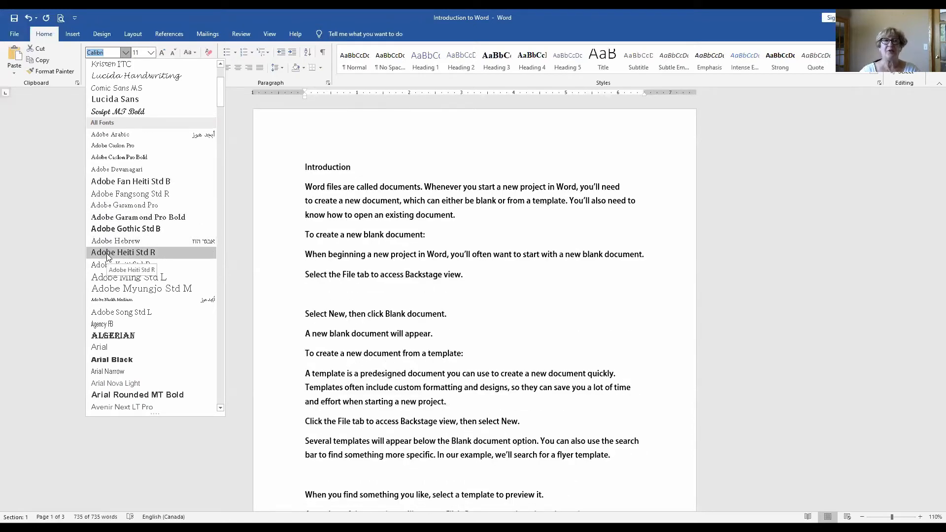
scroll(107, 256, "down", 1)
scroll(107, 264, "down", 3)
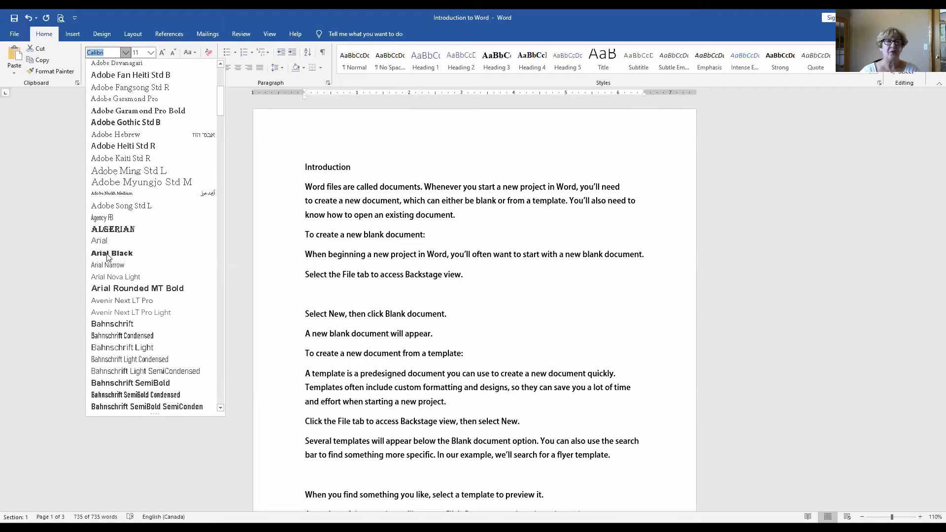
scroll(107, 268, "down", 5)
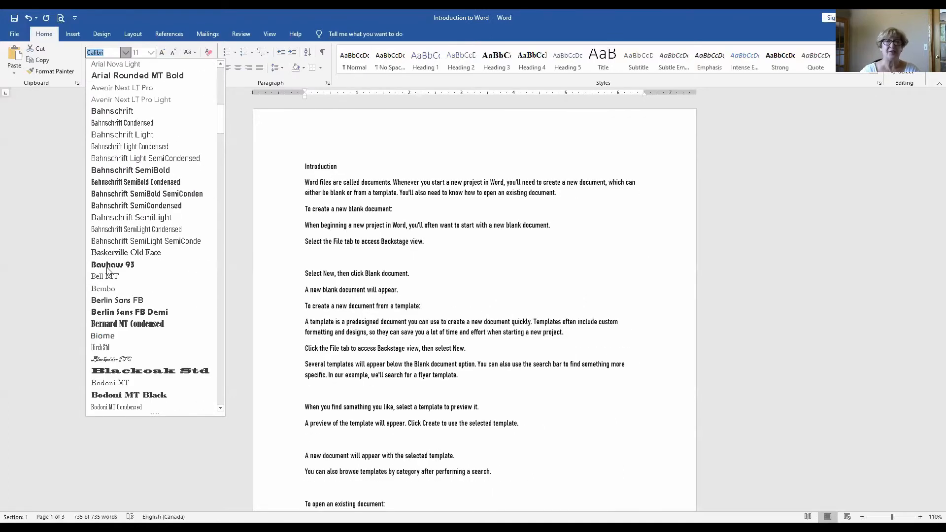
scroll(108, 270, "down", 3)
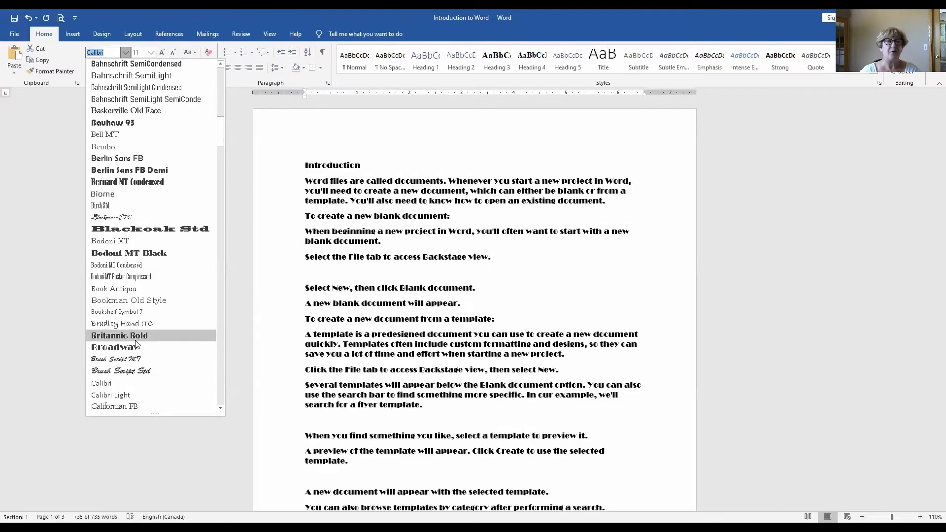
scroll(134, 340, "down", 4)
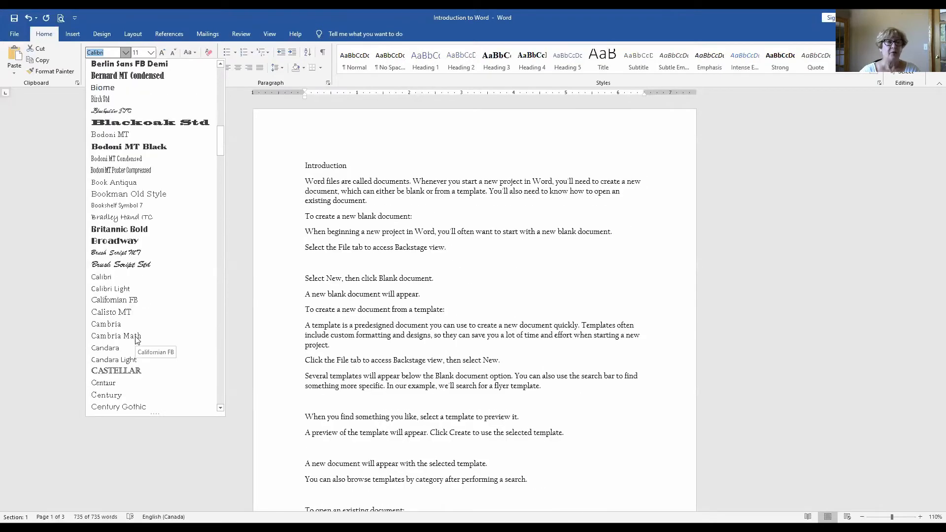
scroll(136, 341, "down", 2)
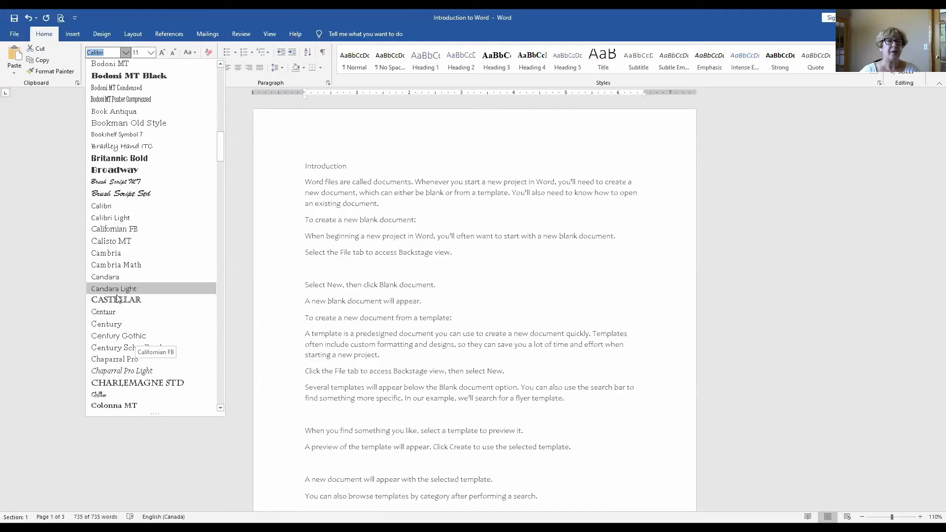
left_click(119, 336)
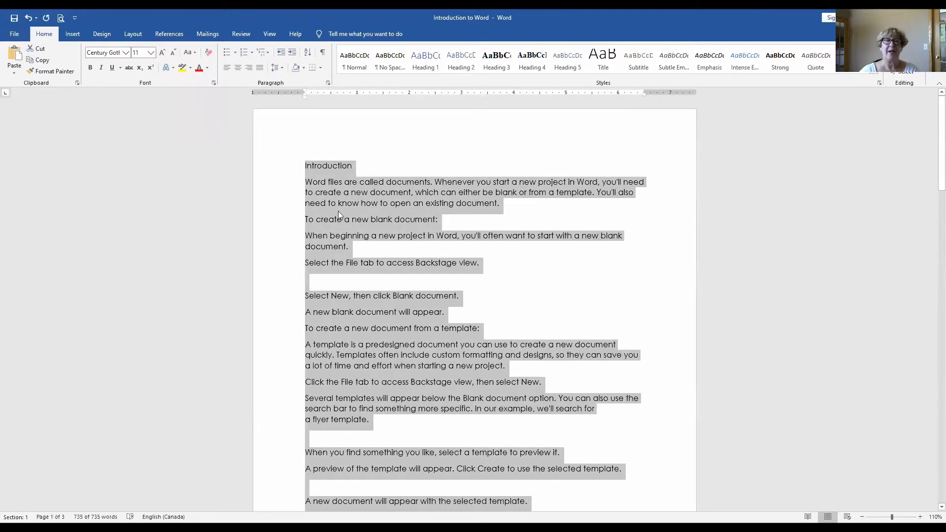
Set the font size of the whole document text to 12, then clear the selection
left_click(151, 52)
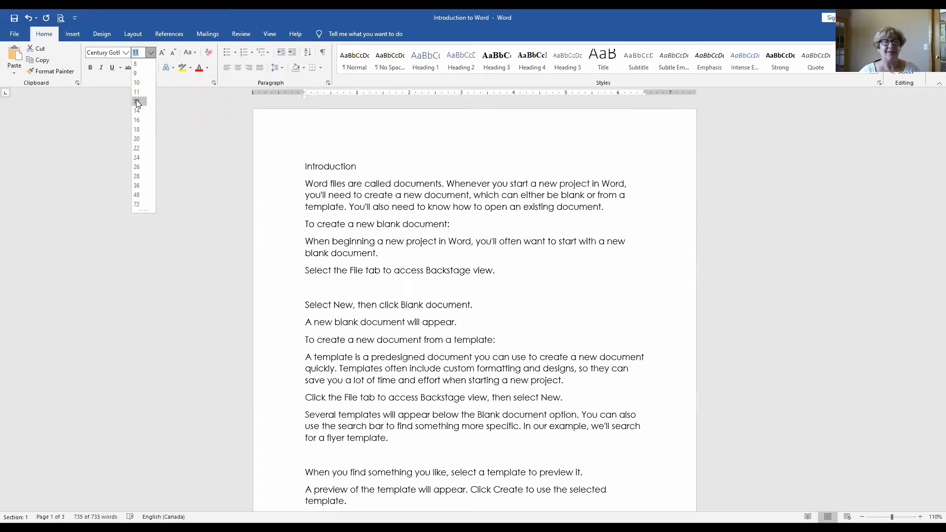
left_click(137, 101)
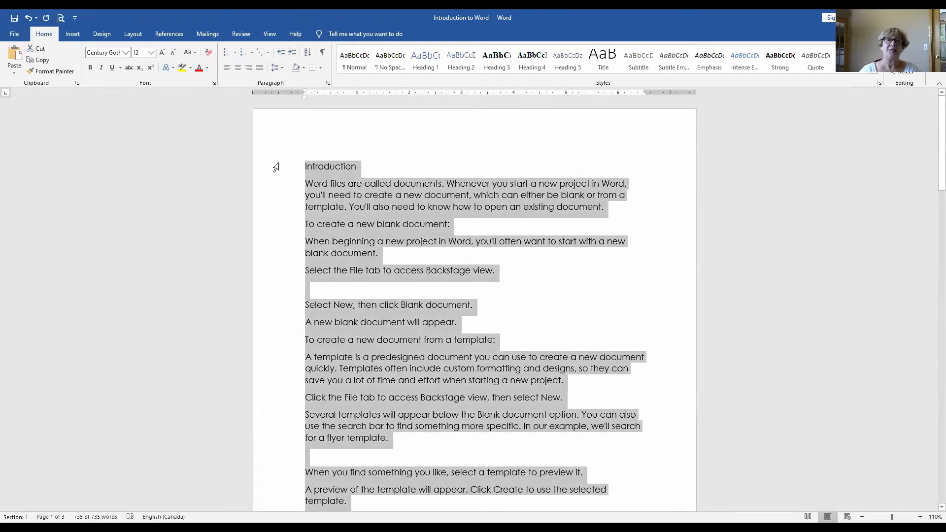
left_click(397, 193)
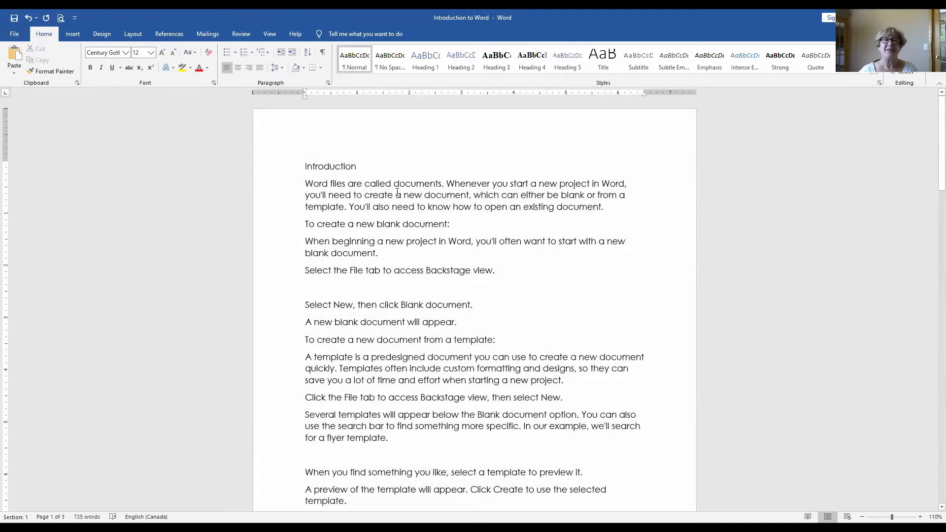
Set the font size of the Introduction heading line to 14
left_click(270, 170)
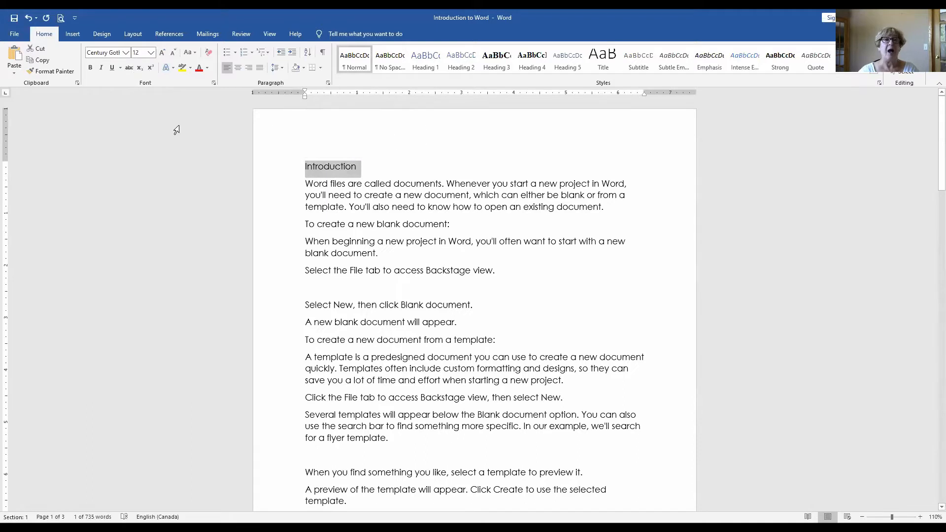
left_click(149, 54)
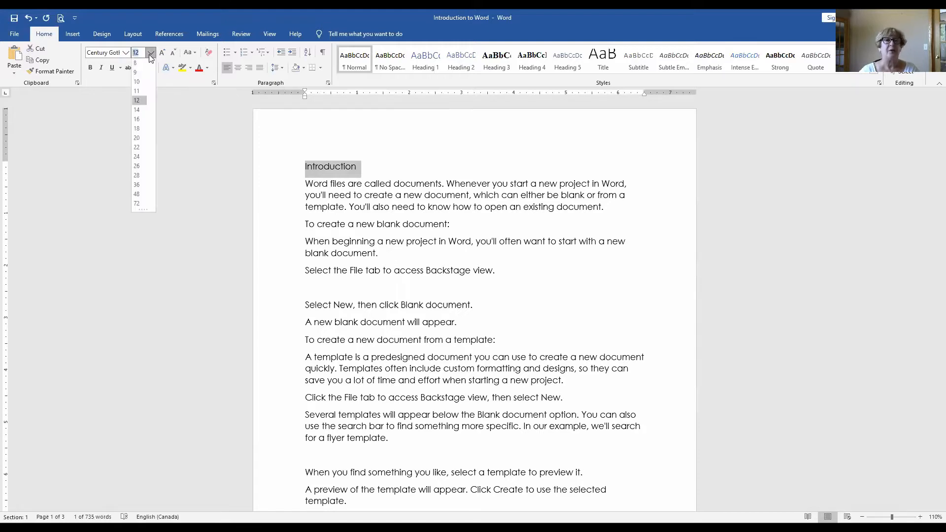
left_click(143, 111)
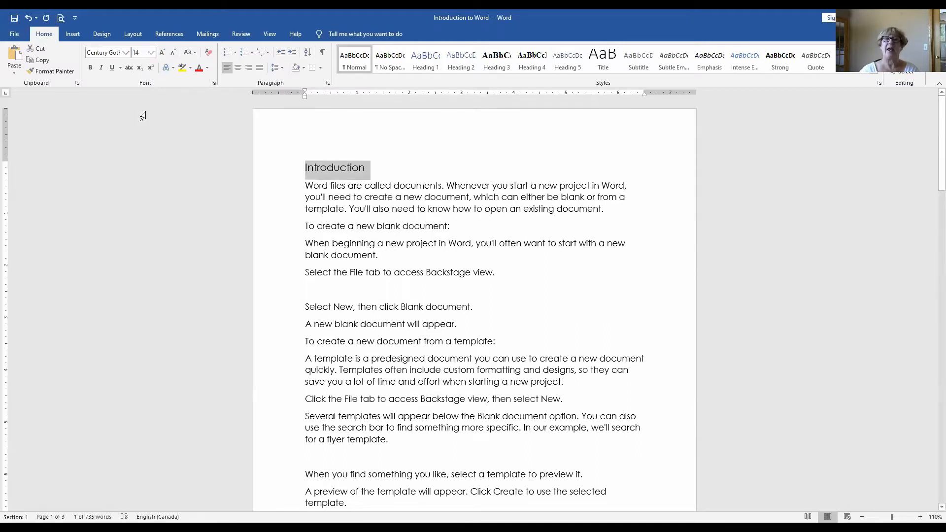
Shrink the Introduction heading's font size in increments down to 10
left_click(174, 53)
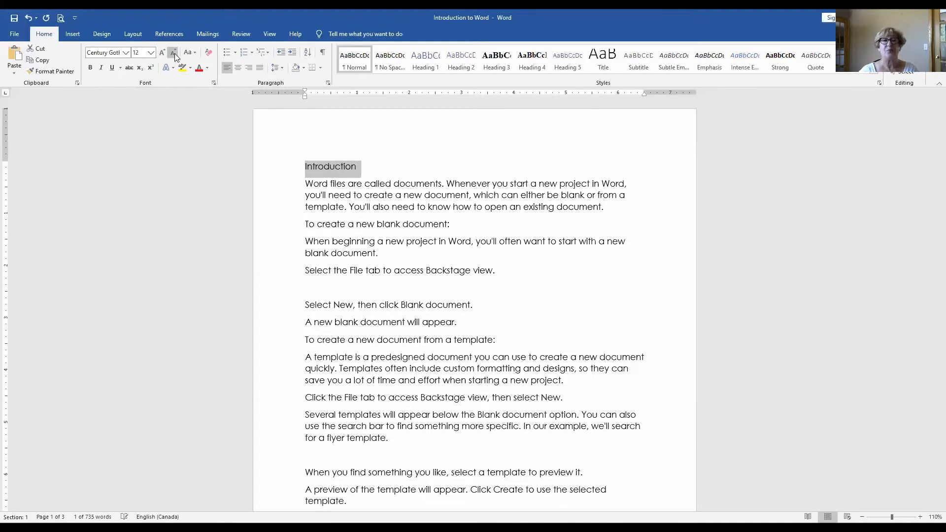
left_click(175, 54)
left_click(175, 53)
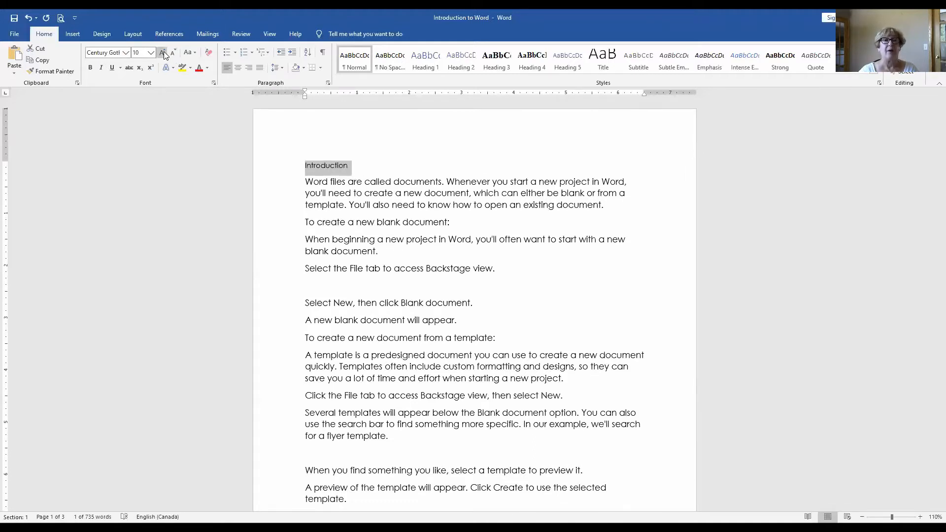
Grow the Introduction heading's font size in increments up to 18, then reduce it one increment to 16
left_click(163, 52)
left_click(164, 51)
left_click(165, 52)
left_click(164, 51)
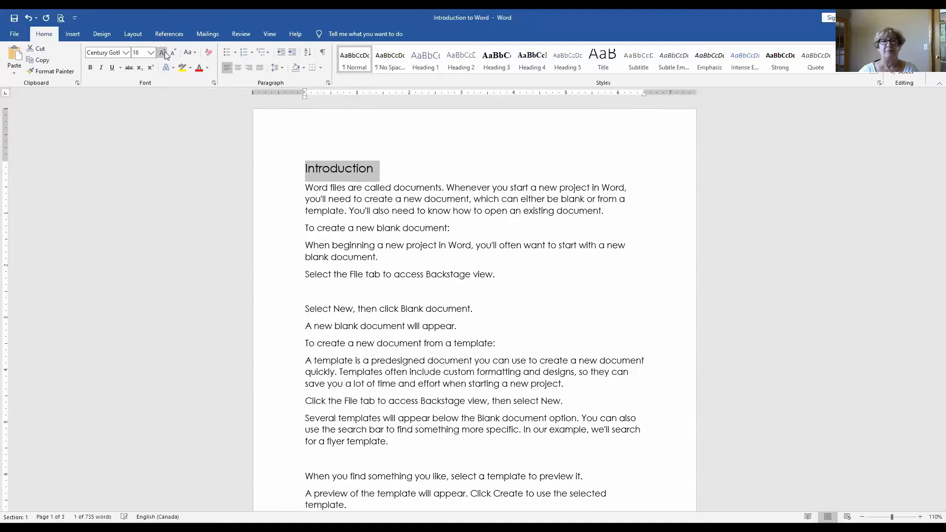
left_click(165, 51)
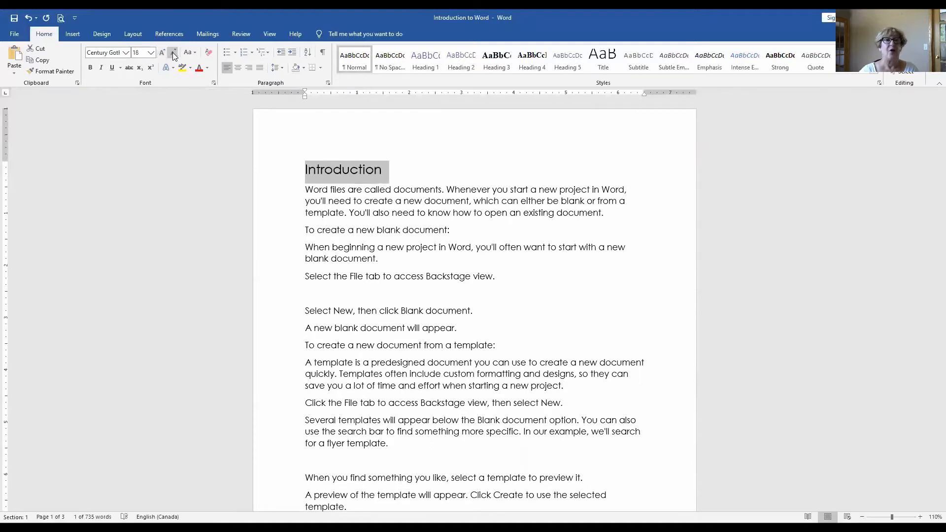
left_click(172, 52)
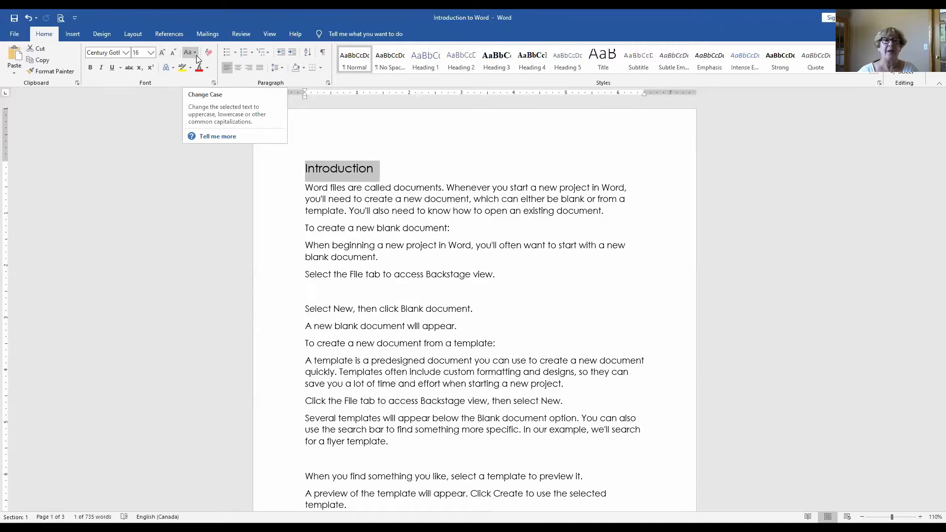
Apply toggle case to the Introduction heading, then change it to uppercase
left_click(197, 55)
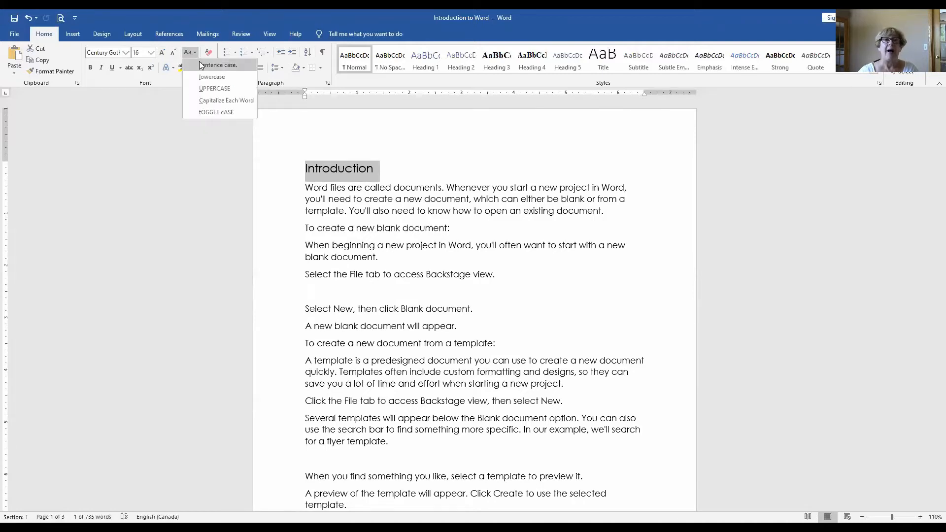
left_click(207, 112)
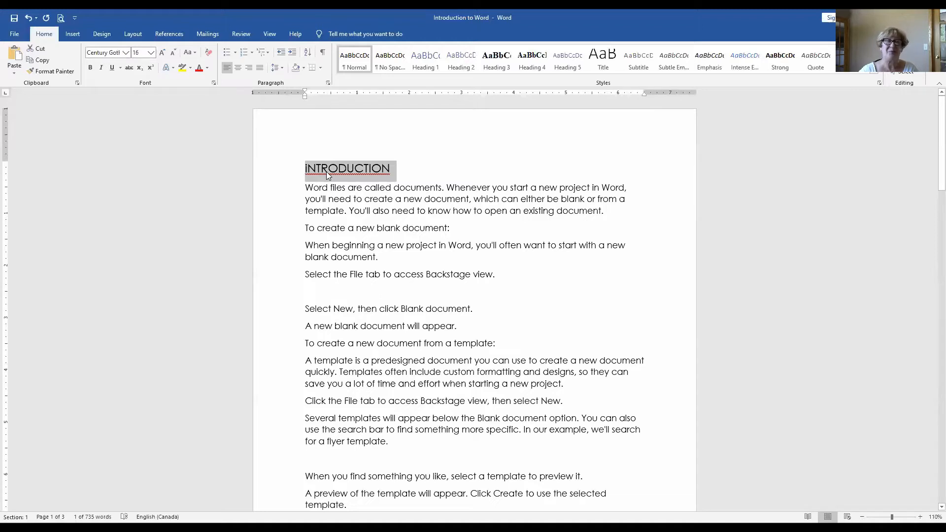
left_click(195, 52)
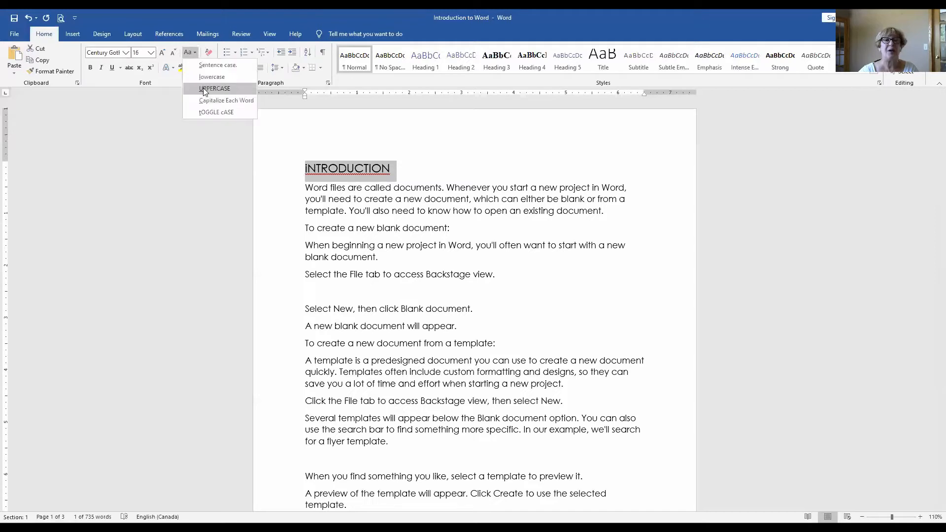
left_click(205, 91)
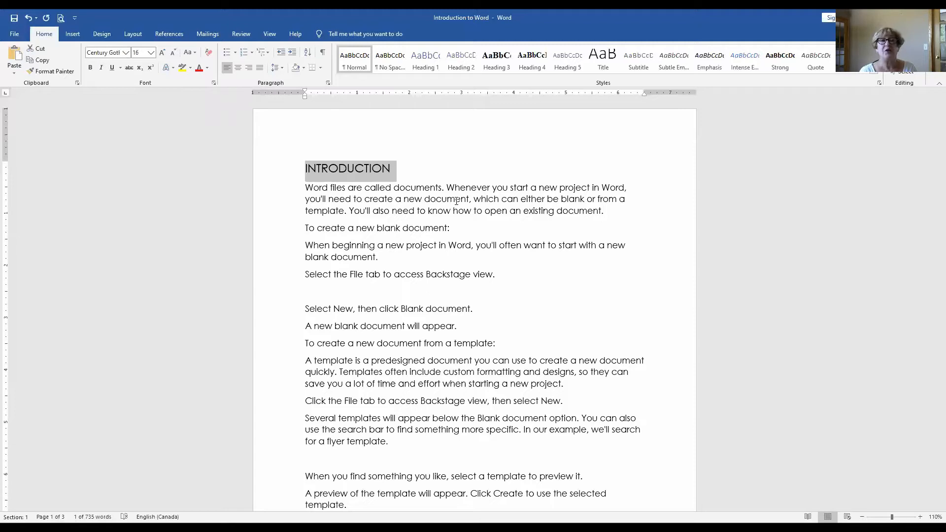
Cycle the Introduction heading through the letter case variants, starting with lowercase and ending on uppercase again
key("shift+F3")
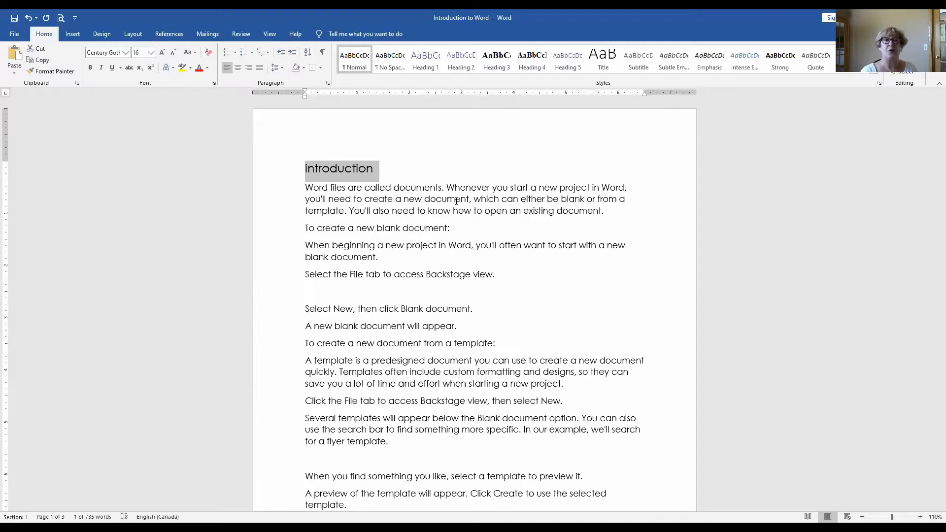
key("shift+F3")
key("shift+F3")
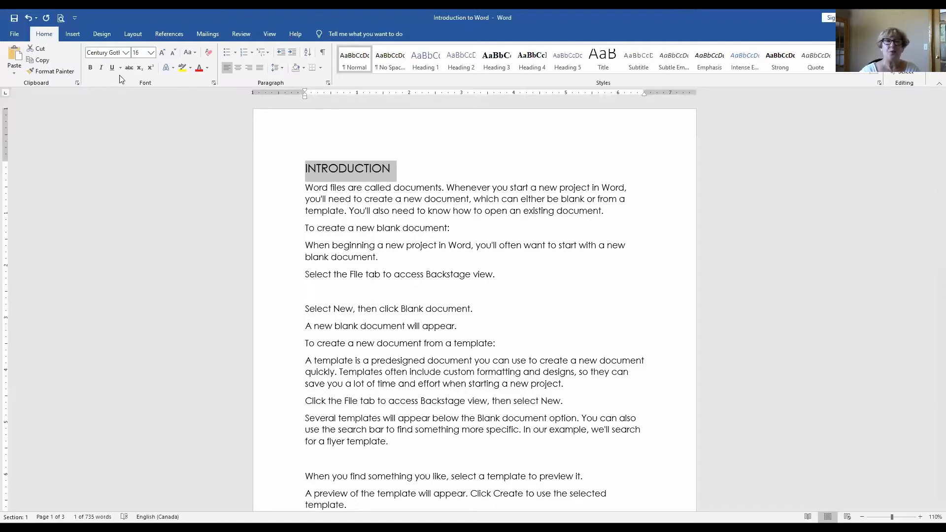
Make the Introduction heading bold and deselect it
left_click(91, 69)
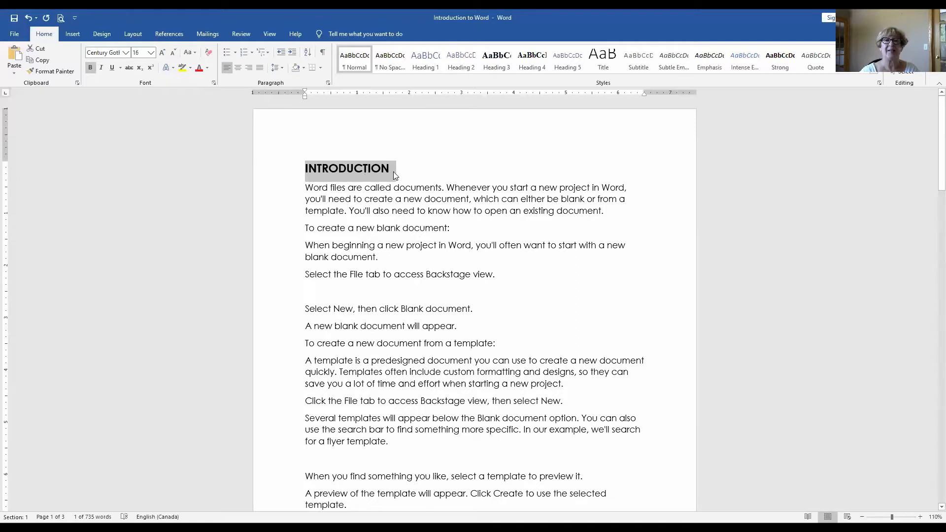
left_click(407, 241)
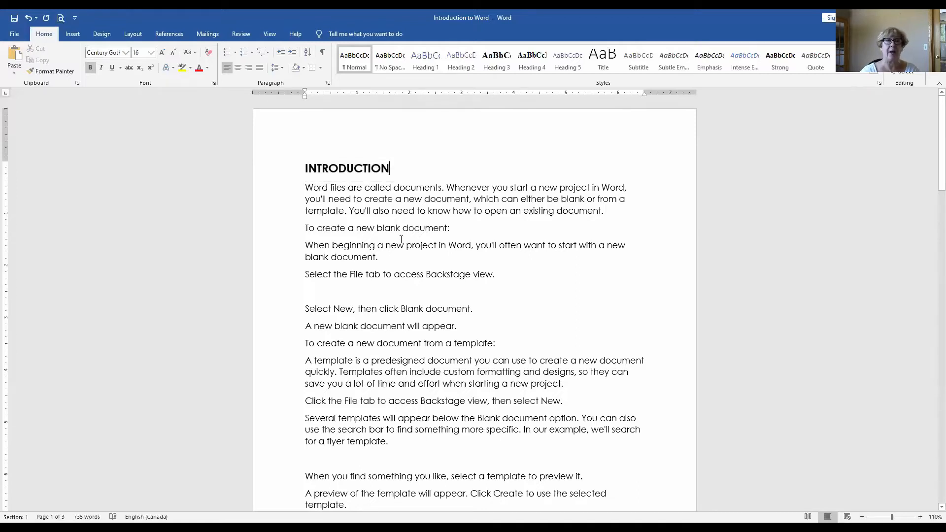
Italicize the word "File" in the line "Select the File tab to access Backstage view."
left_click(356, 276)
double_click(356, 276)
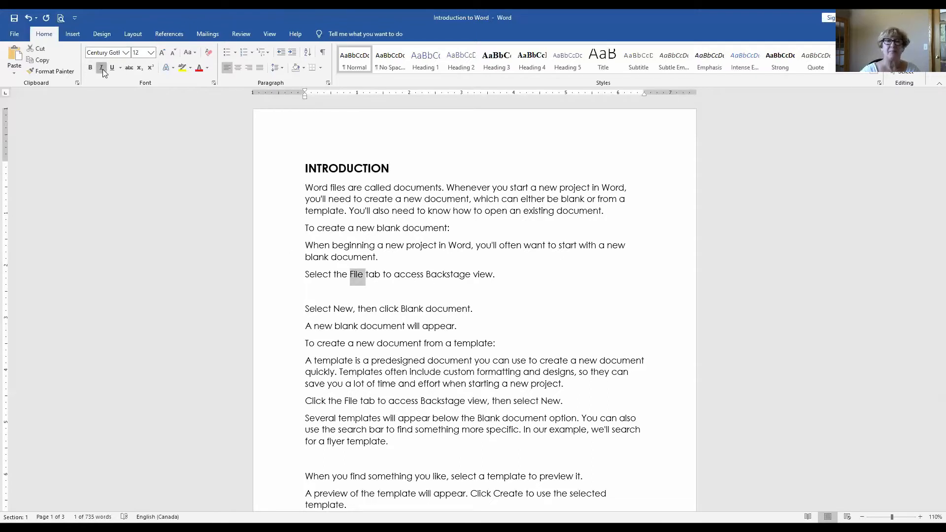
left_click(101, 68)
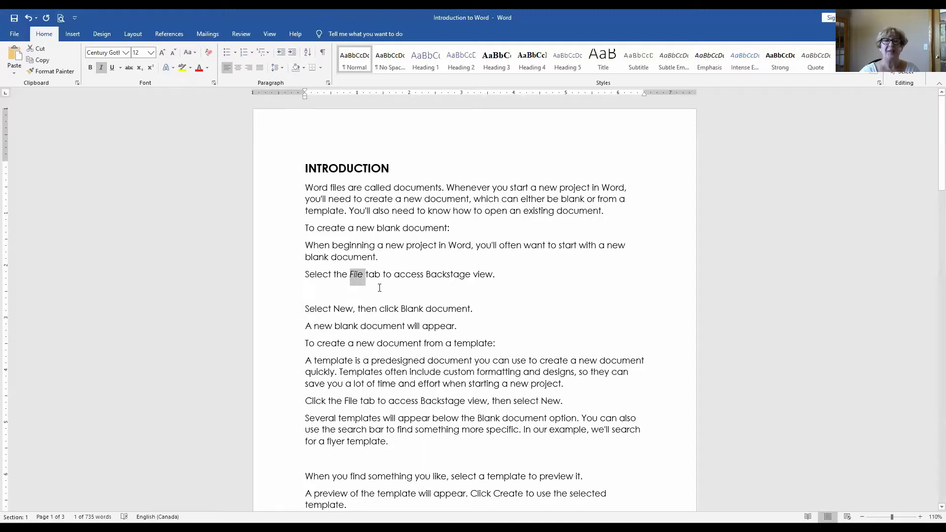
Underline the word "Backstage" in the line "Select the File tab to access Backstage view."
left_click(920, 515)
left_click(920, 515)
left_click(920, 515)
left_click(920, 515)
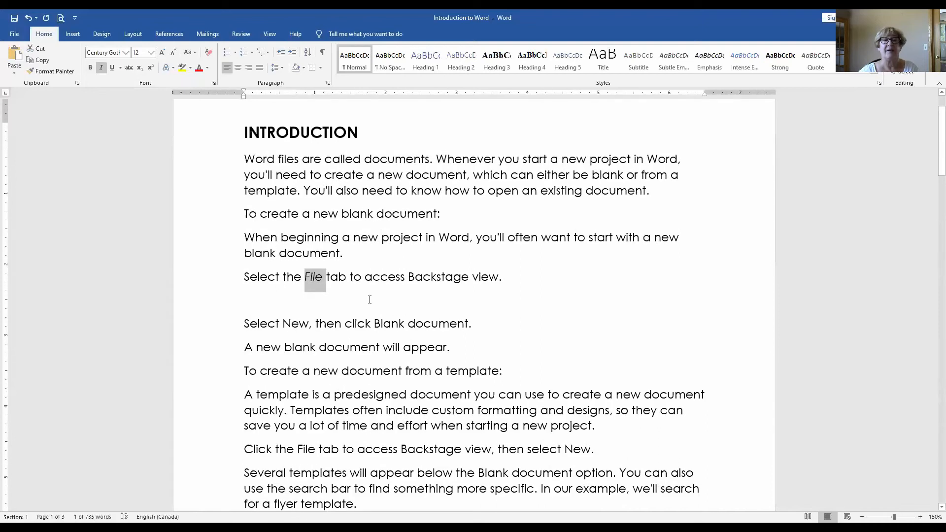
left_click_drag(408, 276, 468, 277)
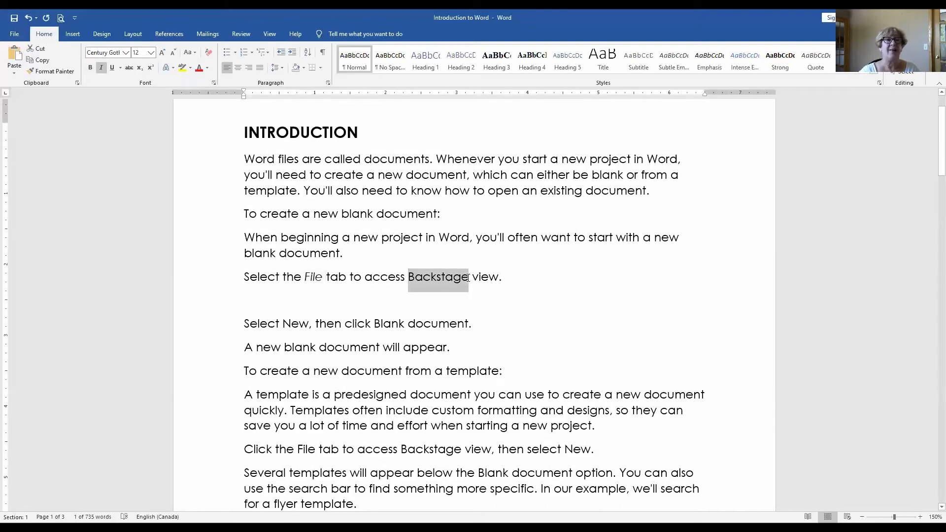
left_click(112, 69)
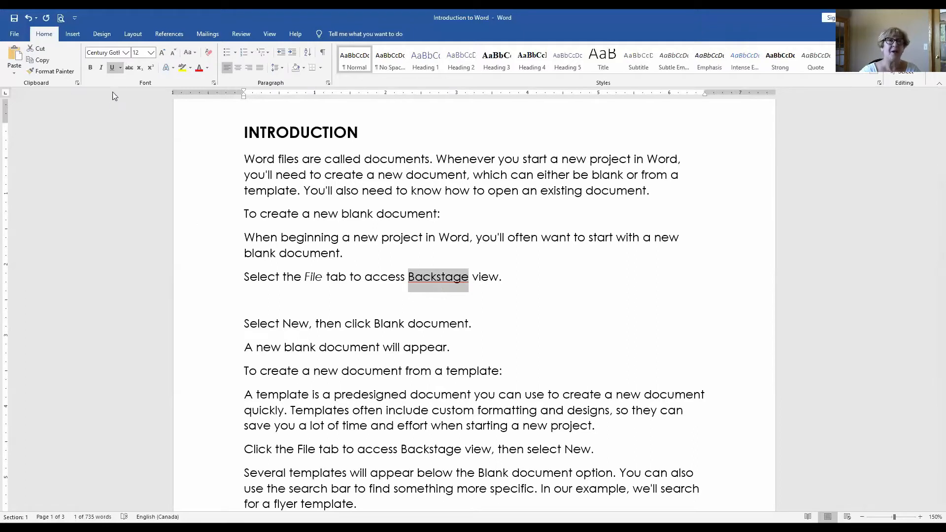
Set the underline colour of the word "Backstage" to black
left_click(120, 68)
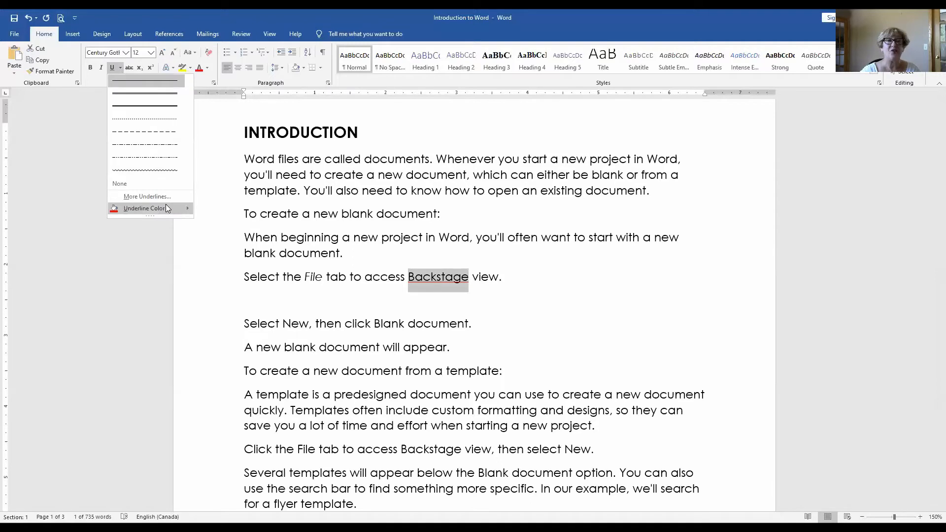
mouse_move(165, 204)
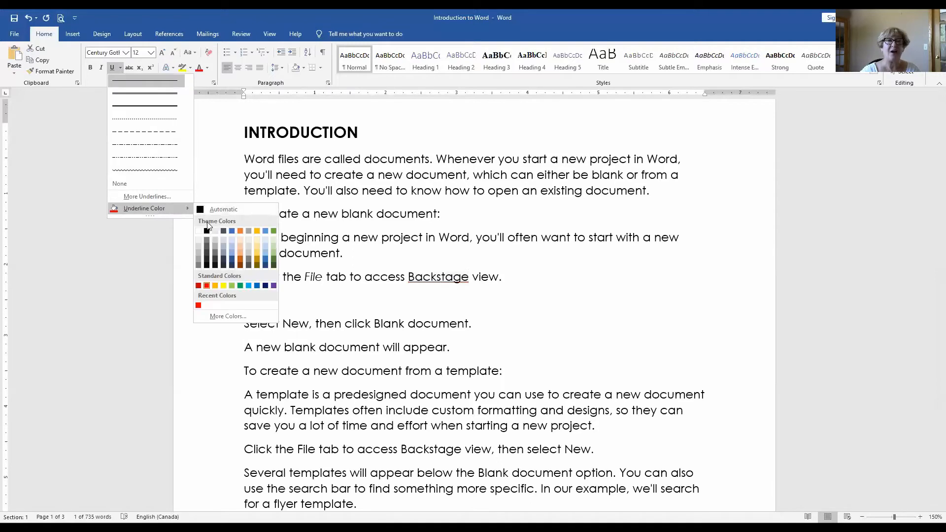
left_click(172, 210)
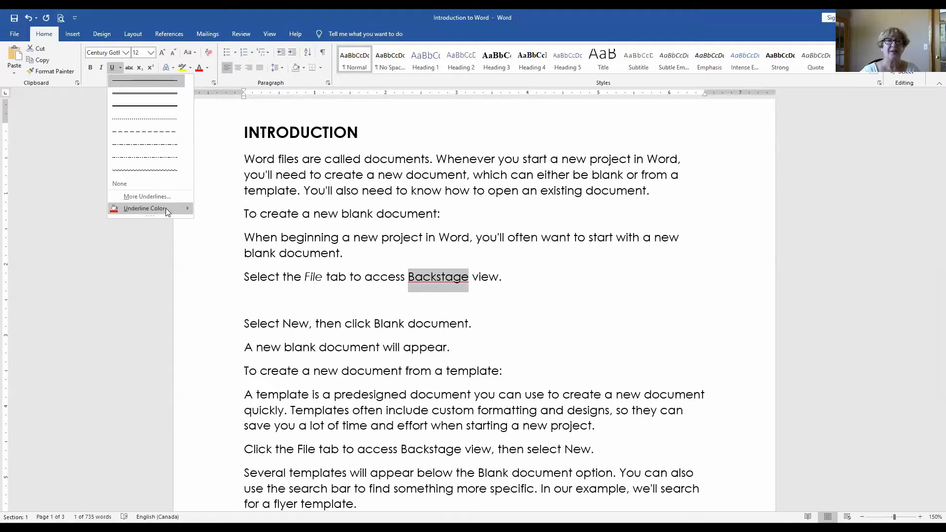
left_click(165, 208)
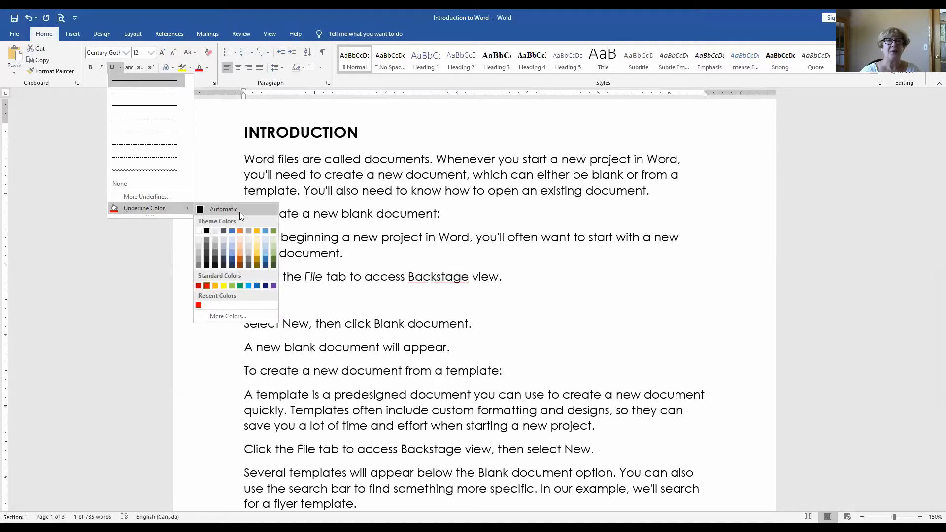
left_click(207, 231)
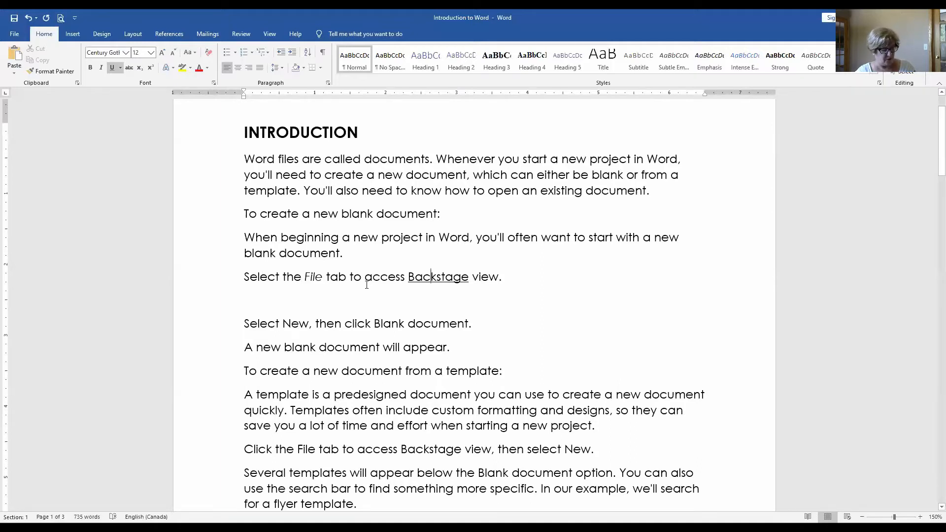
Change the font of the entire document to Arial and deselect the text
key("ctrl+a")
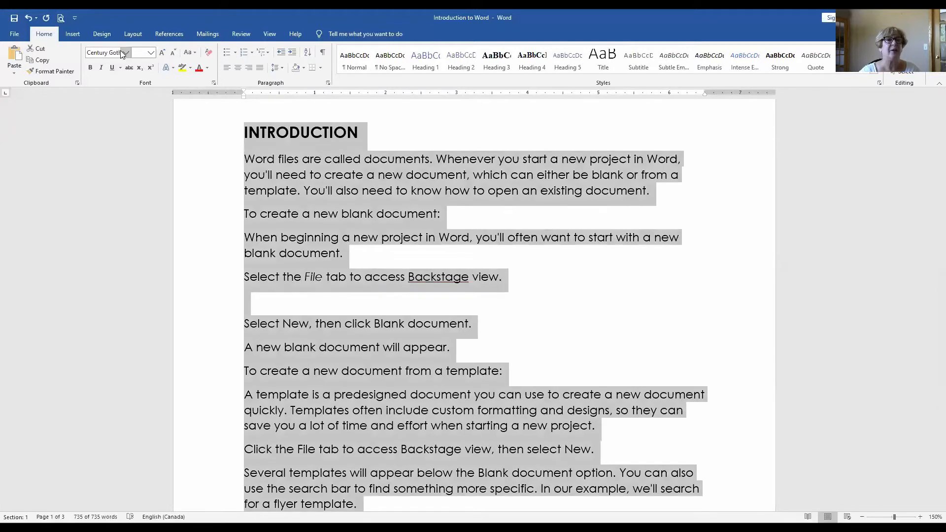
left_click(126, 53)
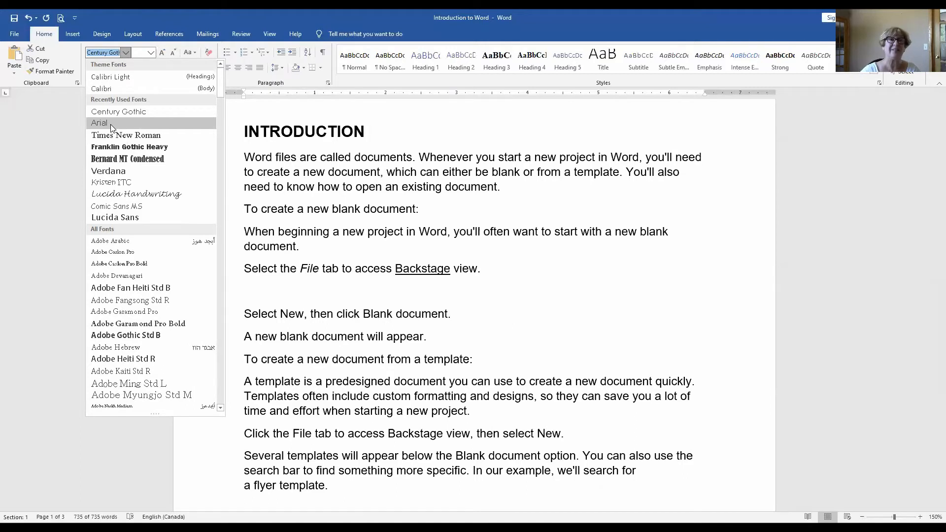
left_click(111, 128)
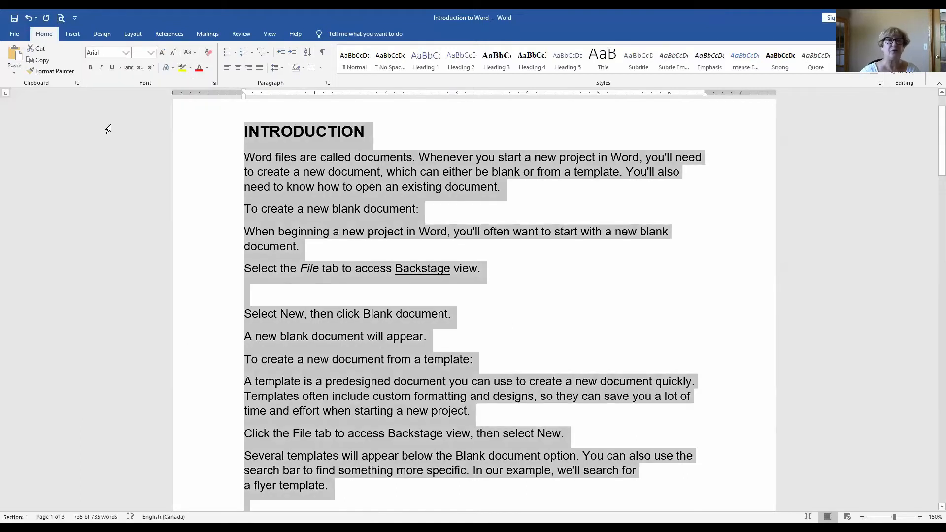
left_click(384, 172)
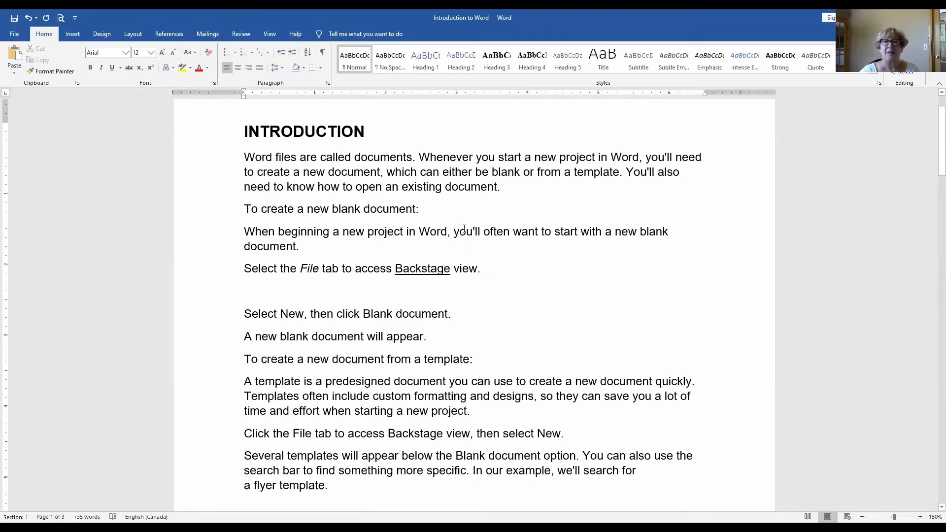
Apply strikethrough to the words "you'll often want" in the sentence beginning "When beginning a new project in Word"
left_click_drag(464, 230, 537, 233)
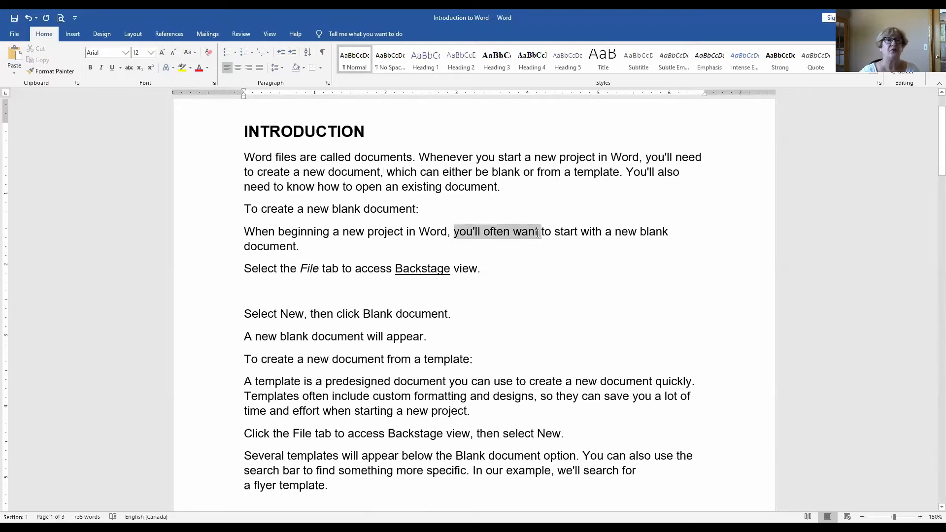
left_click(129, 70)
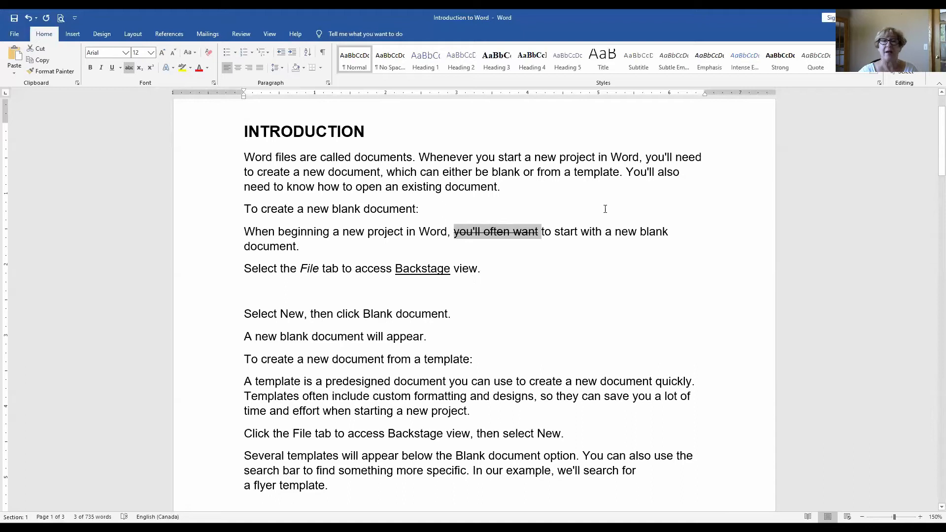
Add "H20" after "To create a new blank document:" and format its 2 as subscript
left_click(451, 211)
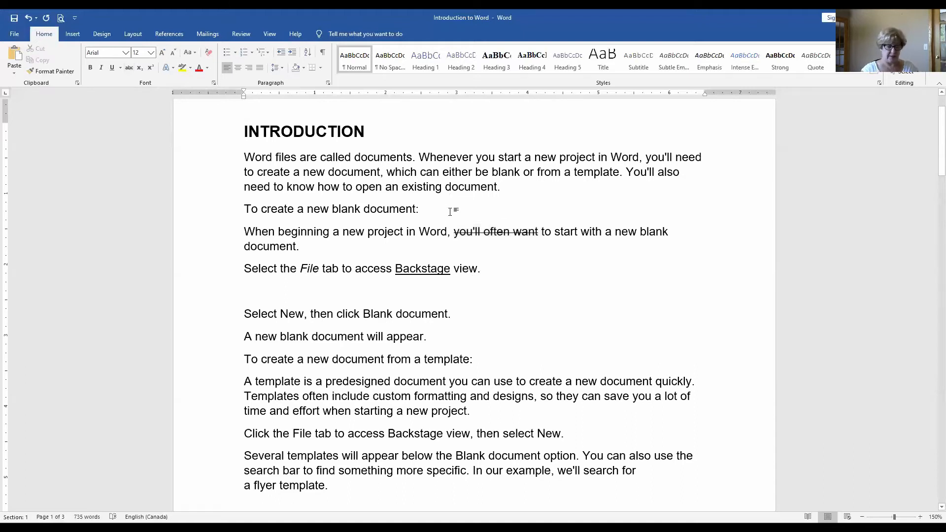
type("H")
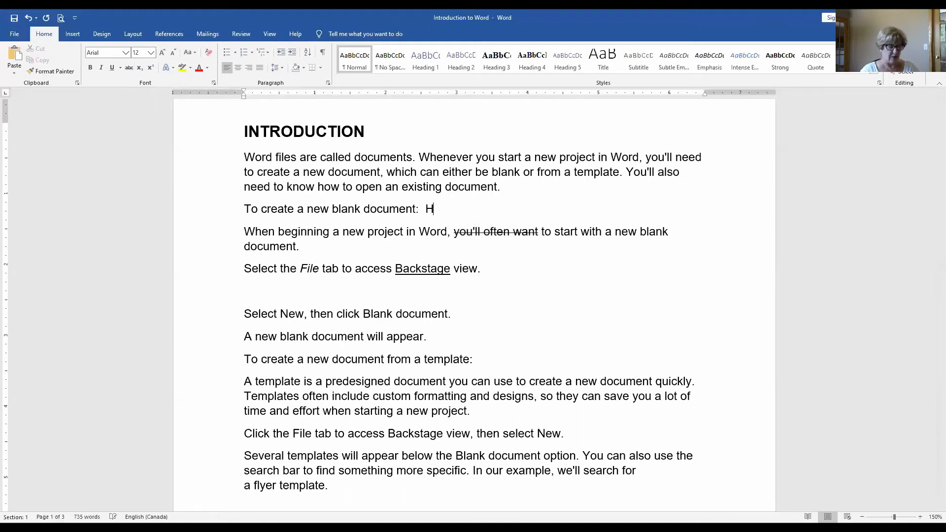
type("2")
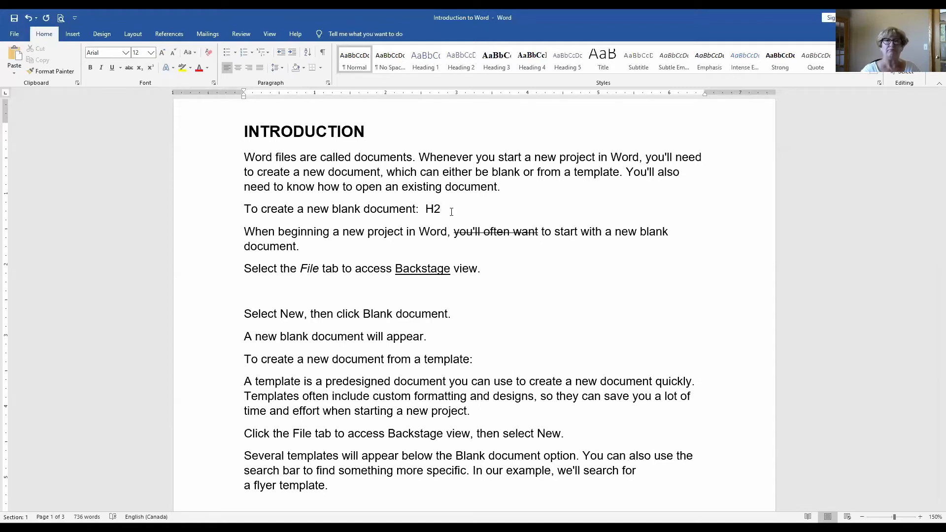
type("0")
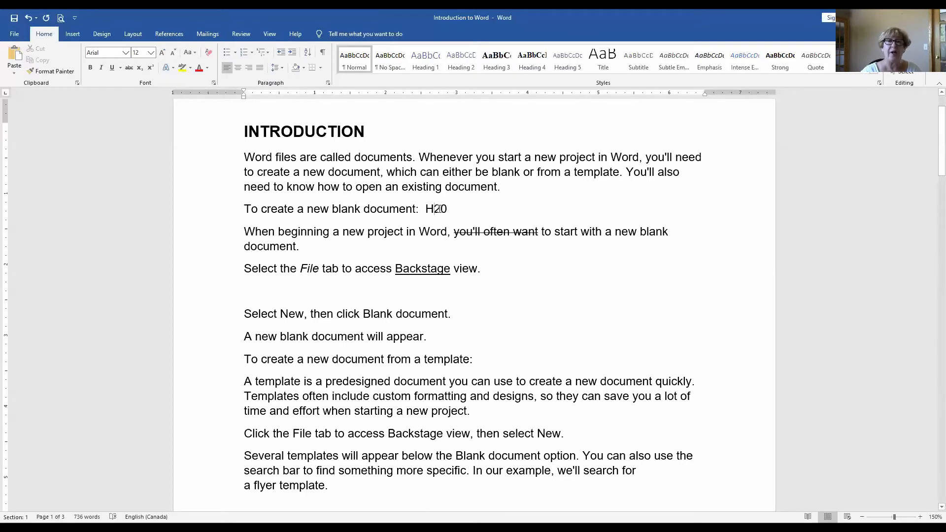
left_click_drag(437, 209, 443, 209)
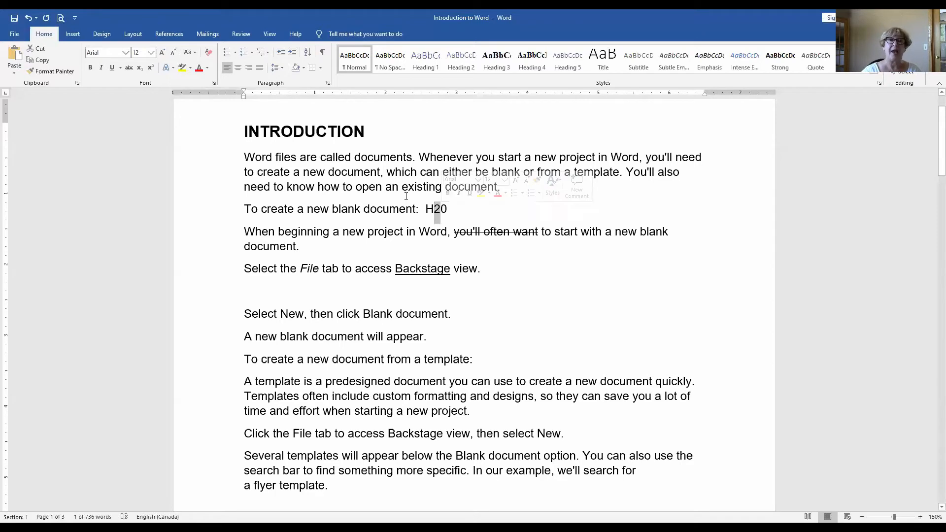
left_click(140, 68)
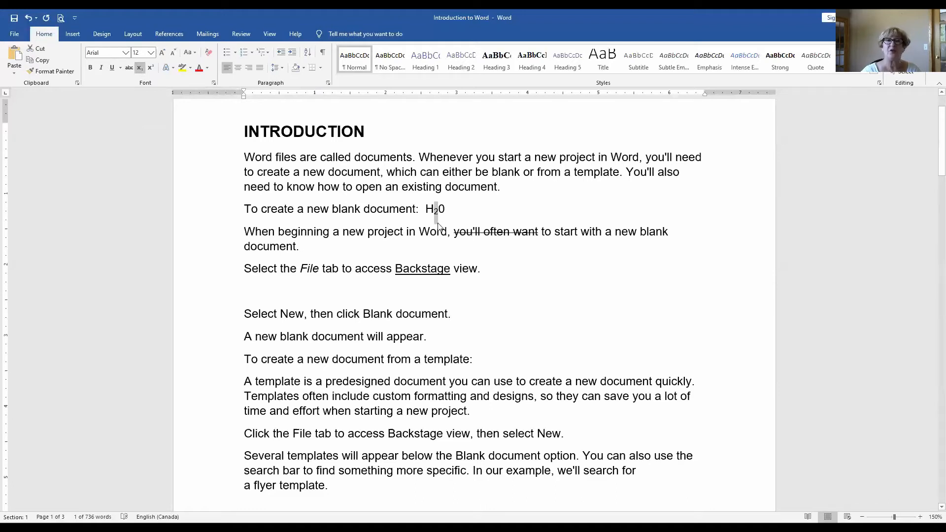
Add ", cm3" after "H20" on the same line and format the 3 as superscript
left_click(452, 211)
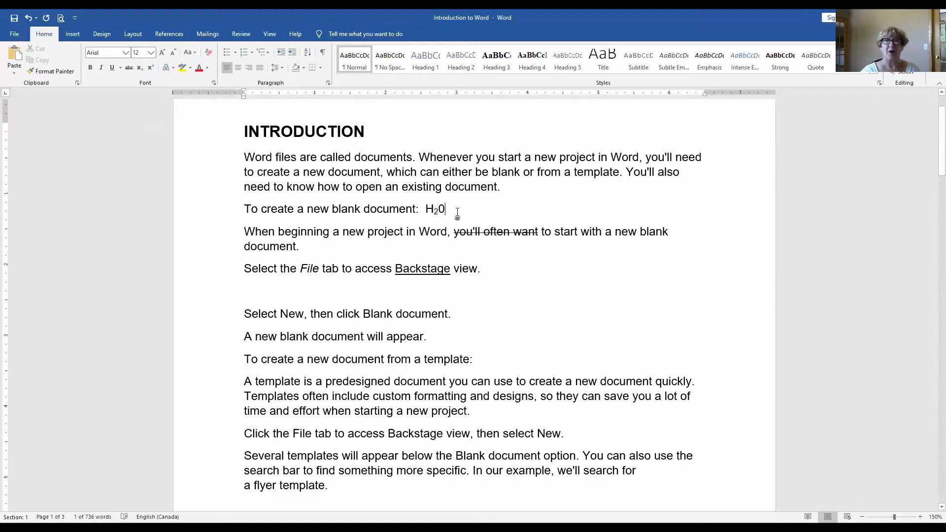
type(",")
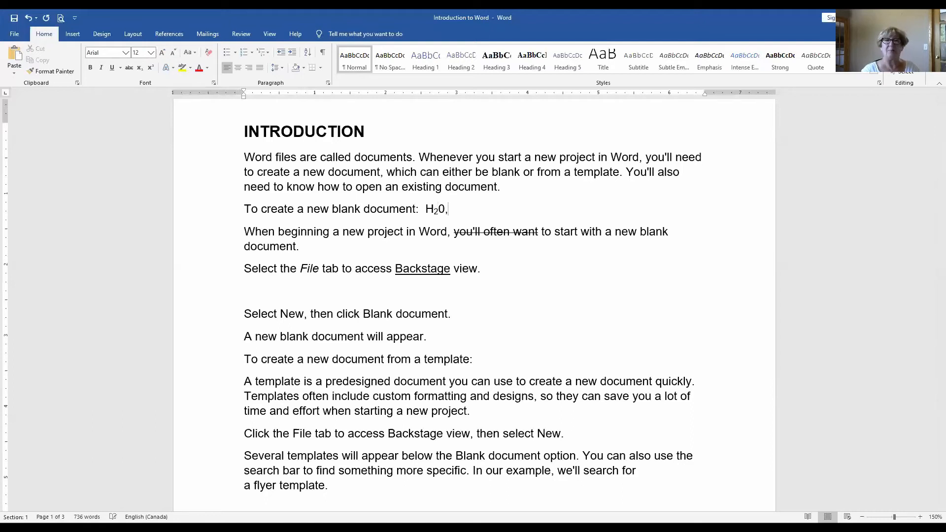
type(" cm3")
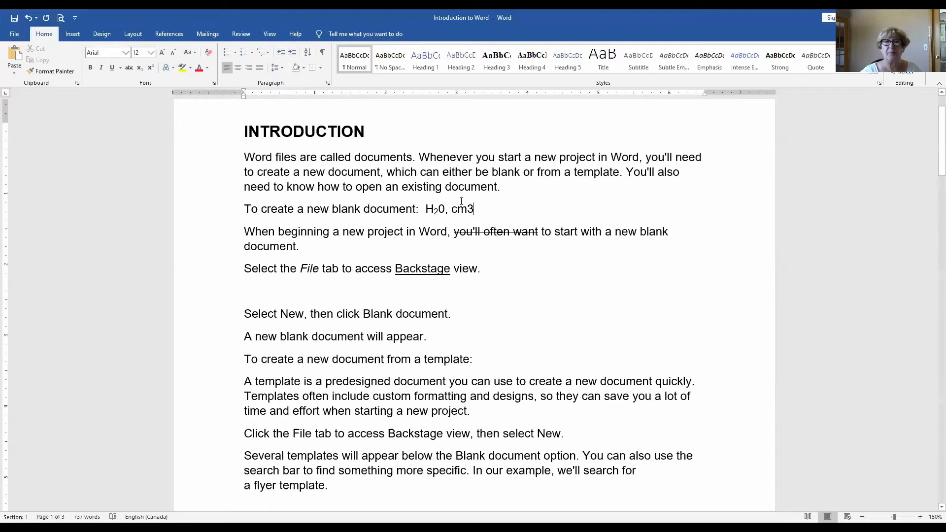
left_click_drag(468, 210, 471, 210)
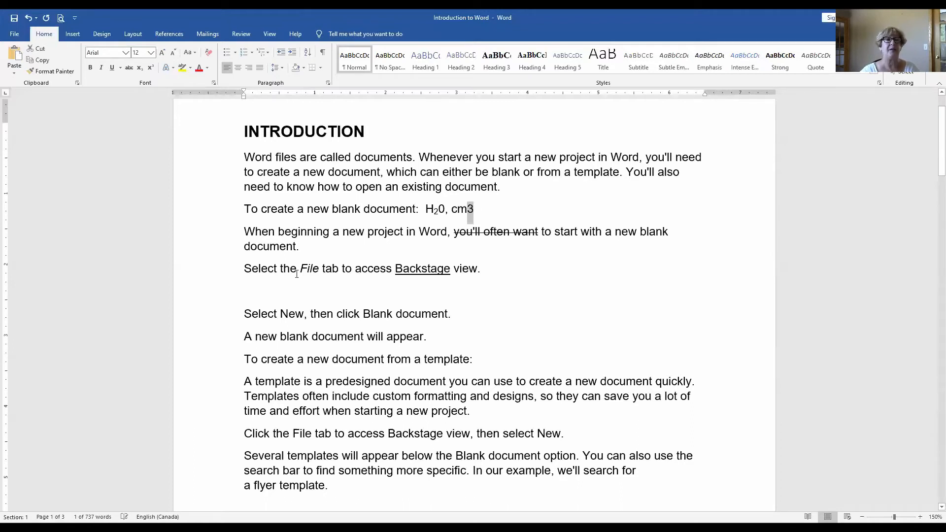
left_click(147, 69)
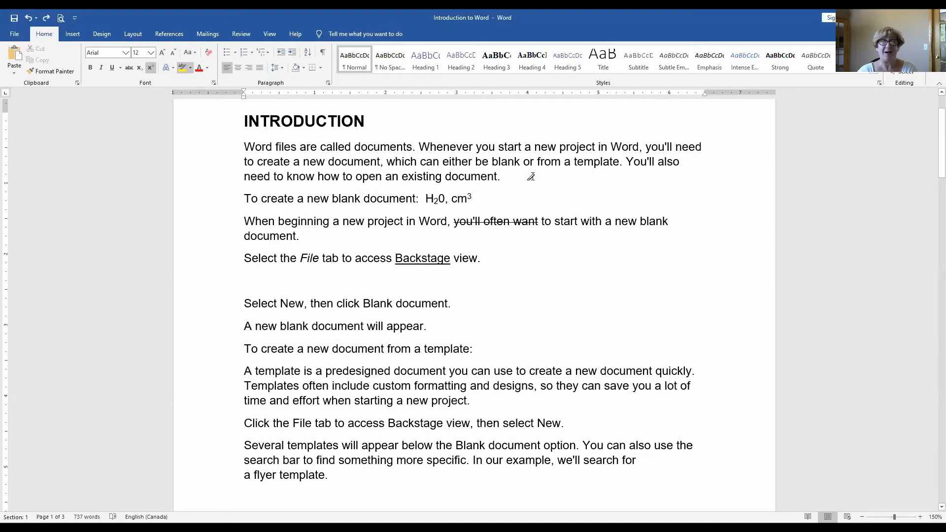
Highlight "from a template", "File tab" and the word "document" in "A new blank document will appear." in yellow
left_click_drag(558, 162, 619, 163)
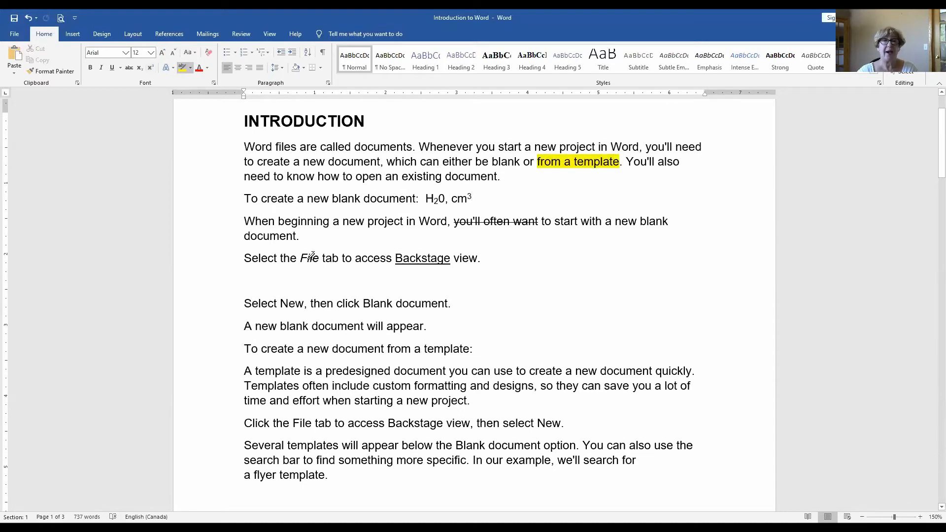
left_click_drag(300, 258, 340, 259)
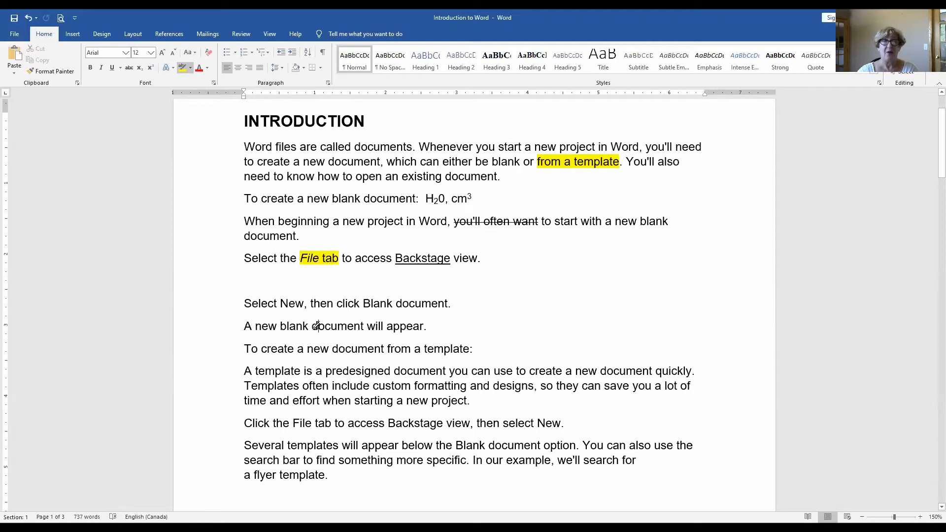
left_click_drag(316, 326, 364, 327)
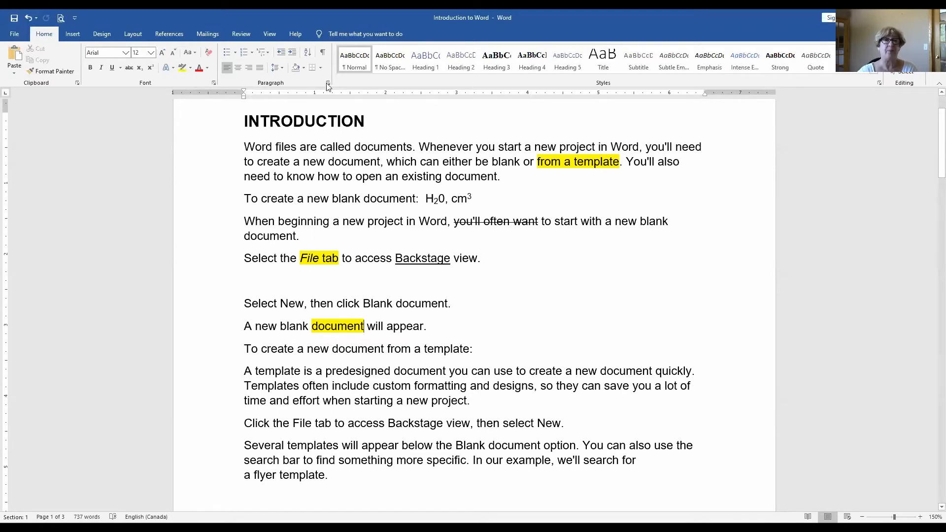
Highlight "how to open" and "document you can use to" in turquoise, and stop highlighting
left_click(191, 69)
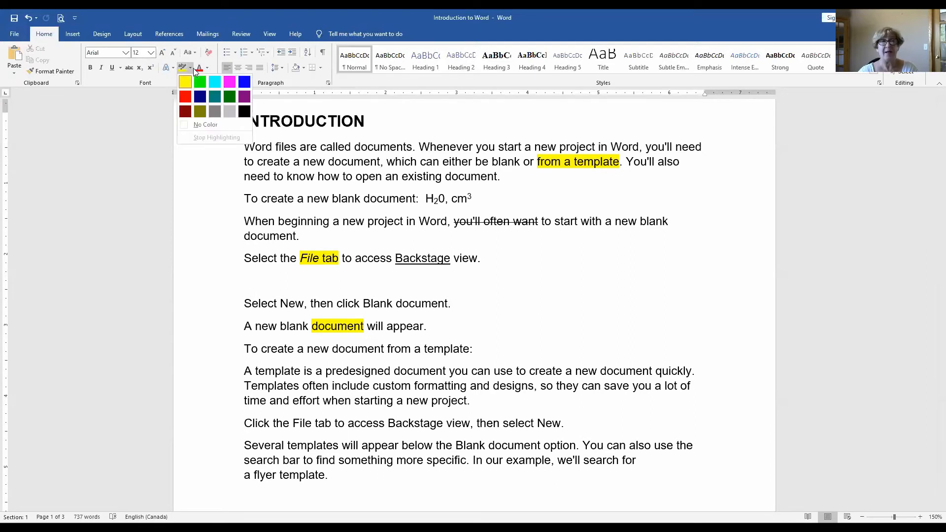
left_click(214, 83)
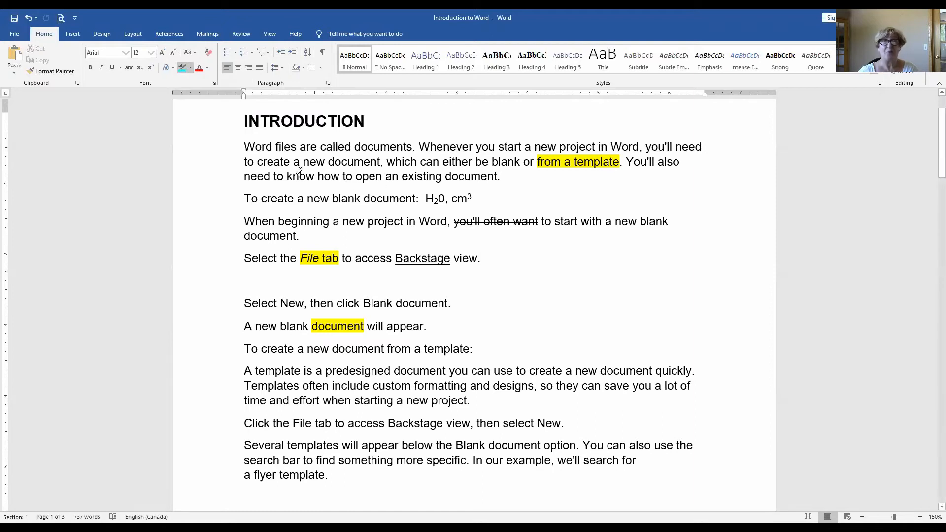
mouse_move(317, 176)
left_mouse_down()
mouse_move(335, 177)
mouse_move(327, 159)
mouse_move(384, 180)
left_mouse_up()
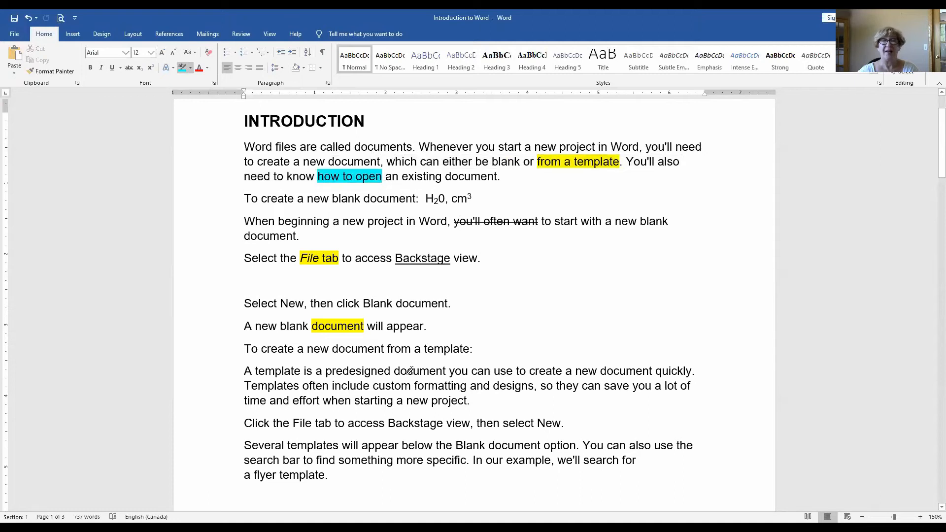
left_click_drag(406, 371, 526, 375)
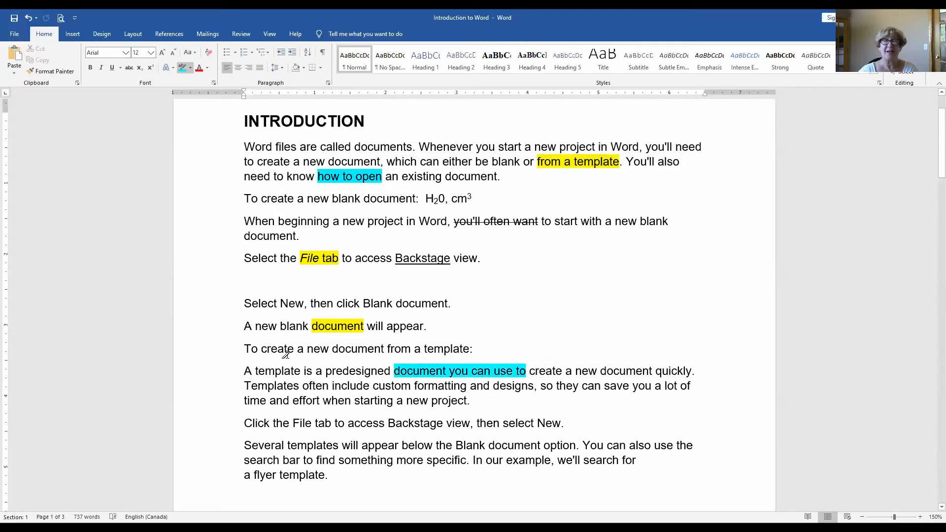
key("Escape")
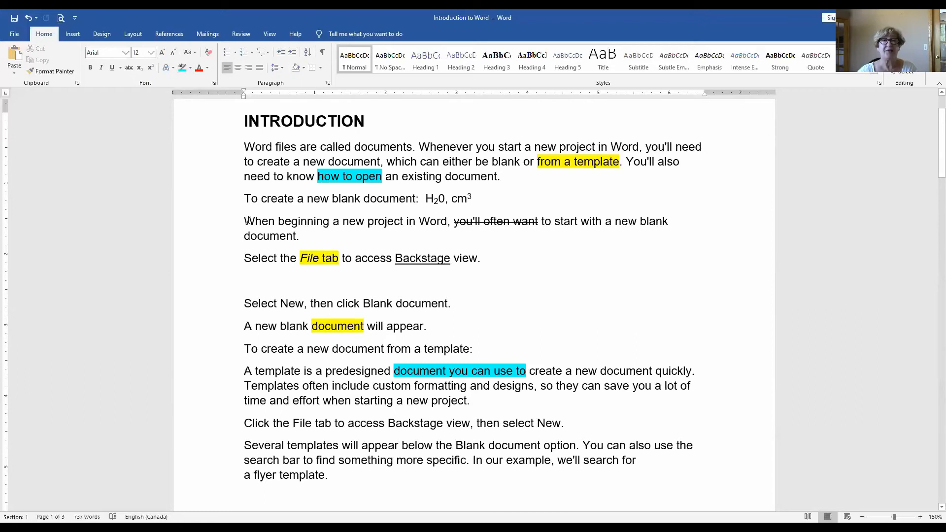
Highlight the phrase "When beginning a new project in Word" in red and deselect it
left_click_drag(246, 221, 439, 223)
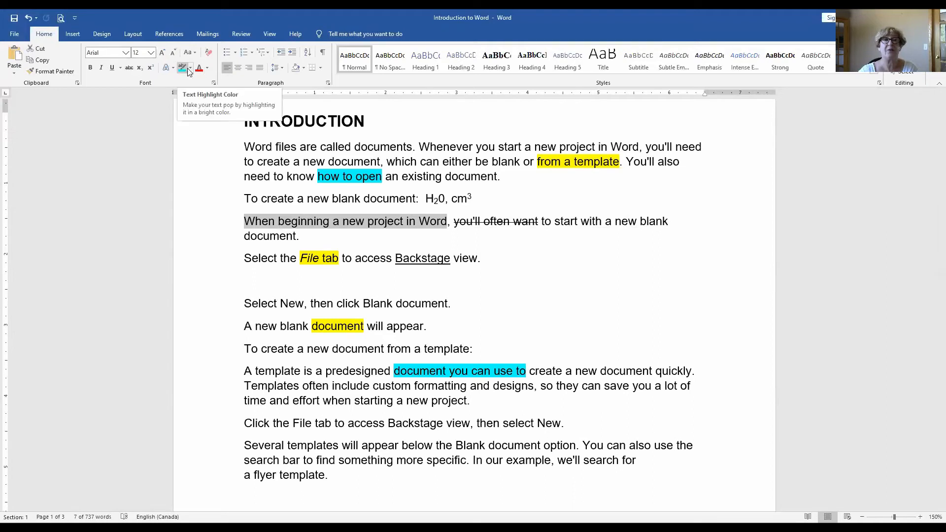
left_click(190, 69)
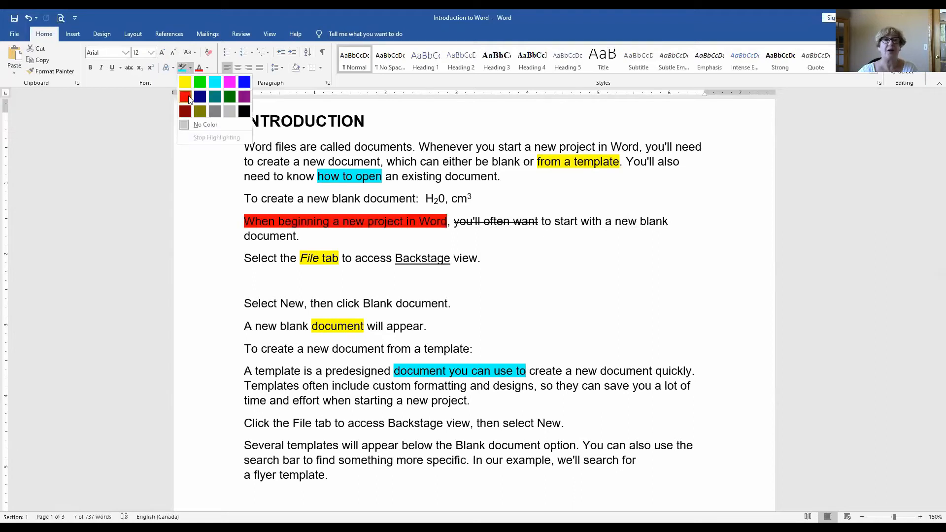
left_click(186, 97)
left_click(352, 274)
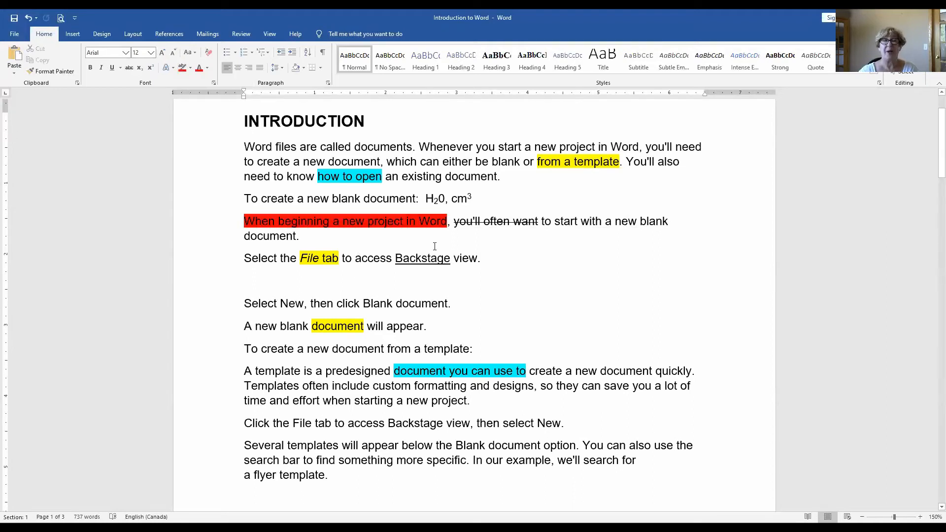
left_click(495, 225)
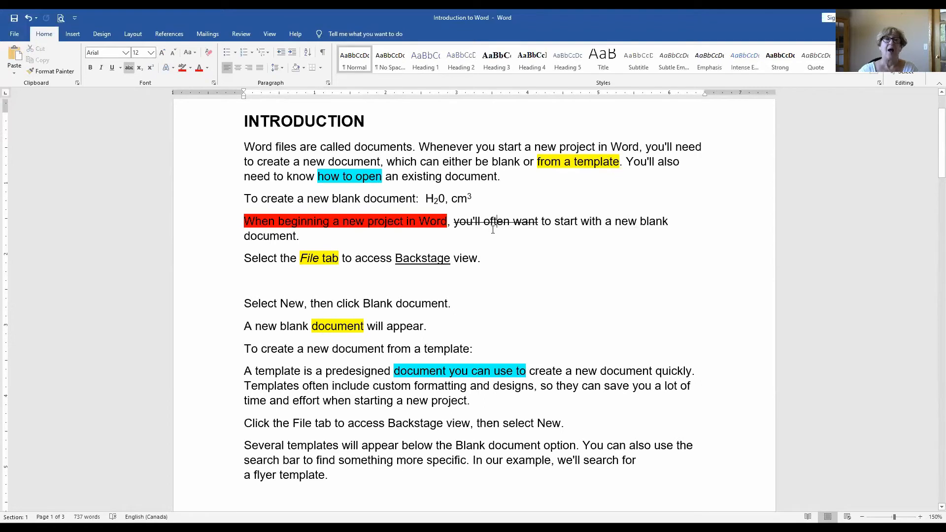
scroll(485, 232, "up", 3)
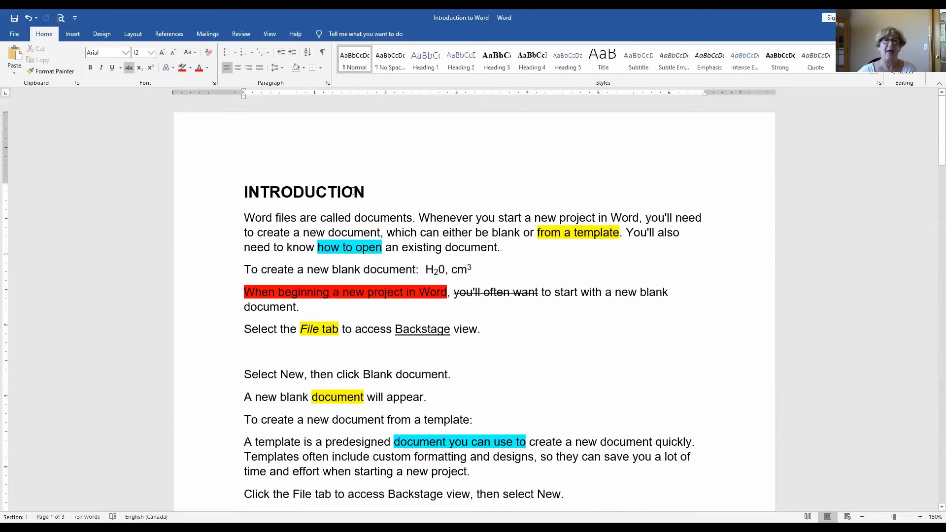
Colour the INTRODUCTION heading red and the phrase "File tab to access" dark teal, picking the teal from the extended standard colour palette
left_click_drag(358, 191, 242, 186)
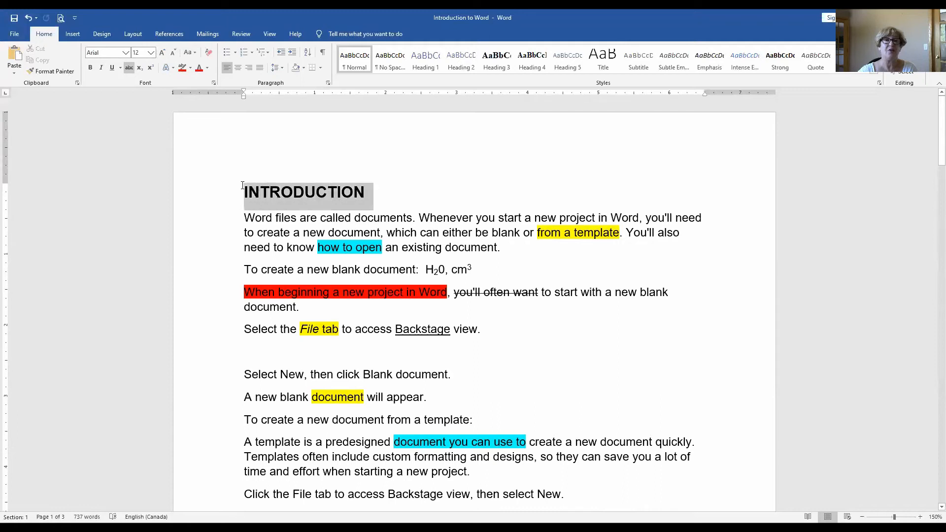
left_click(199, 74)
scroll(399, 230, "down", 3)
left_click_drag(295, 282, 360, 284)
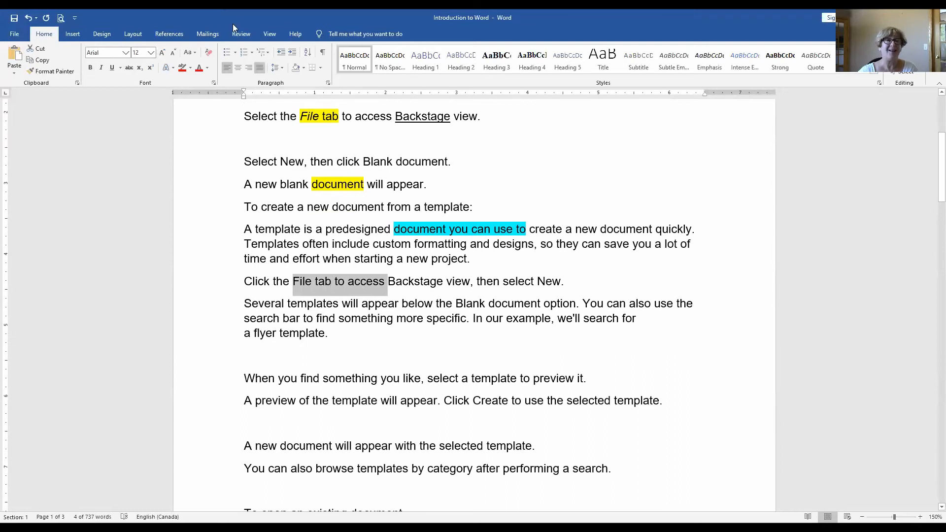
left_click(207, 68)
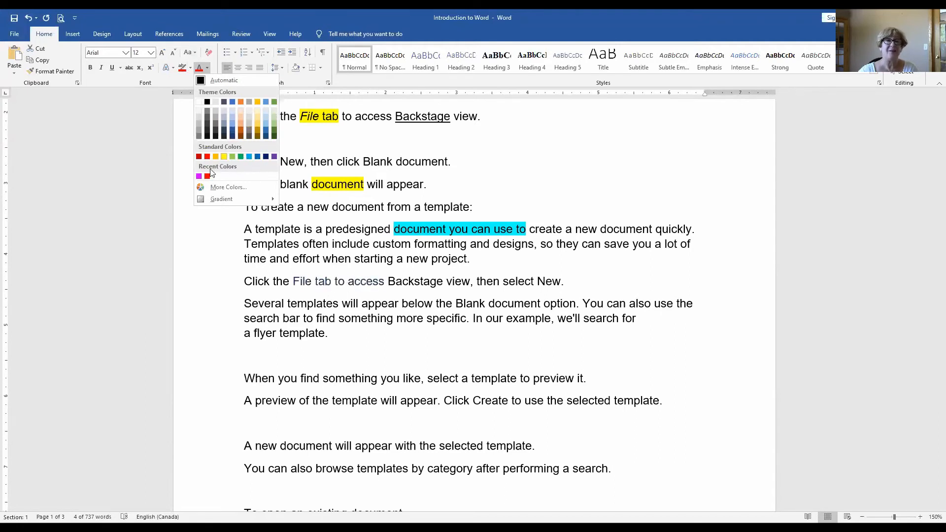
left_click(228, 187)
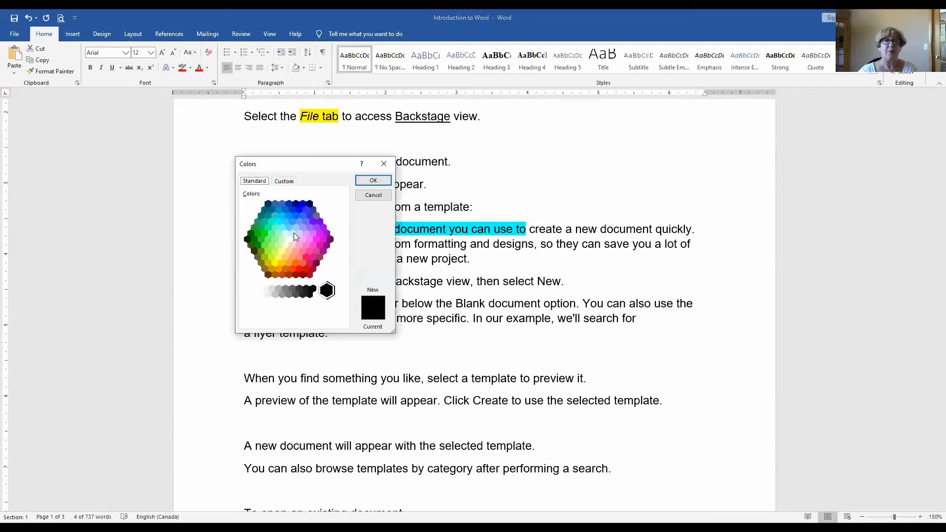
left_click(268, 215)
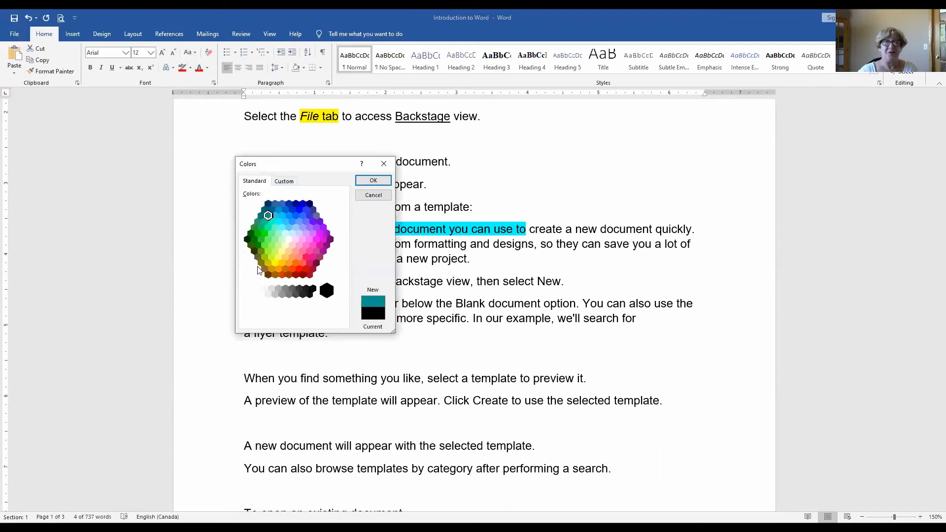
left_click(371, 182)
left_click(452, 281)
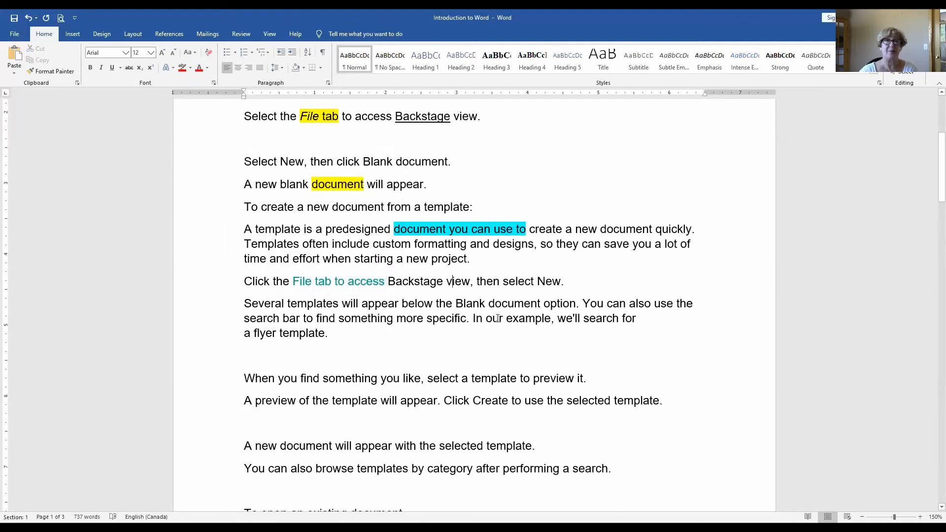
Examine the available text effects, including the stylistic sets, glow and shadow options, without applying any
scroll(368, 272, "up", 4)
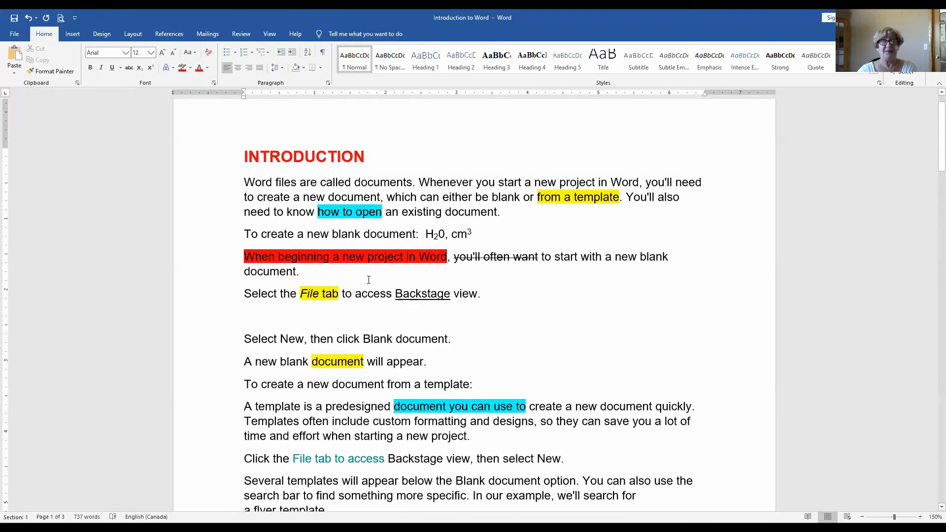
scroll(369, 280, "down", 1)
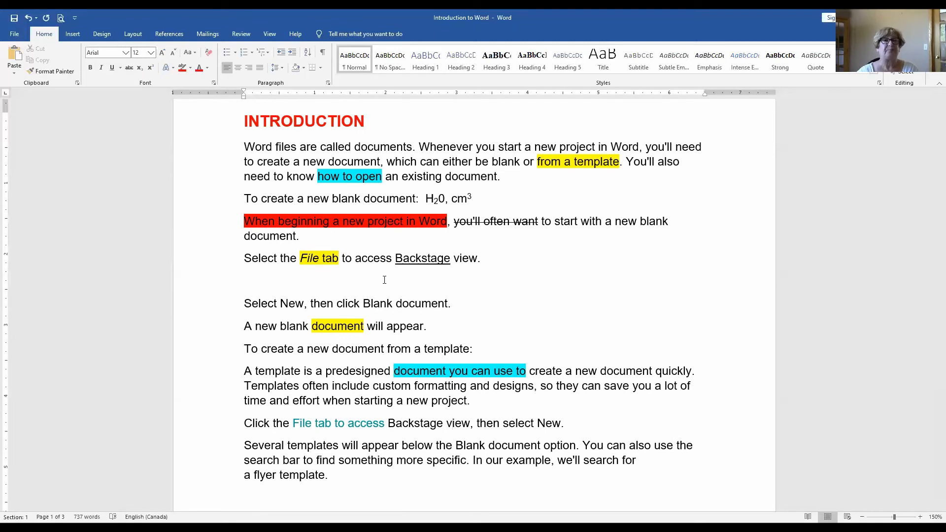
left_click(173, 67)
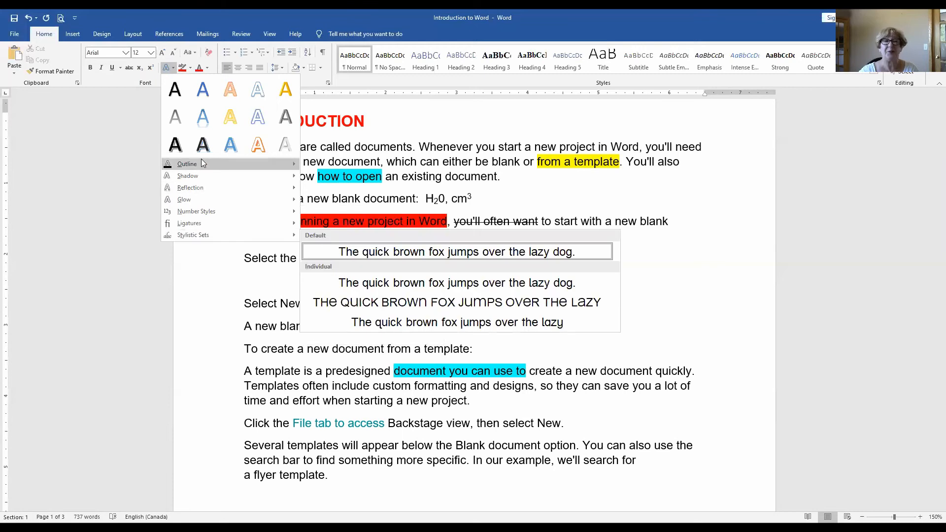
mouse_move(197, 198)
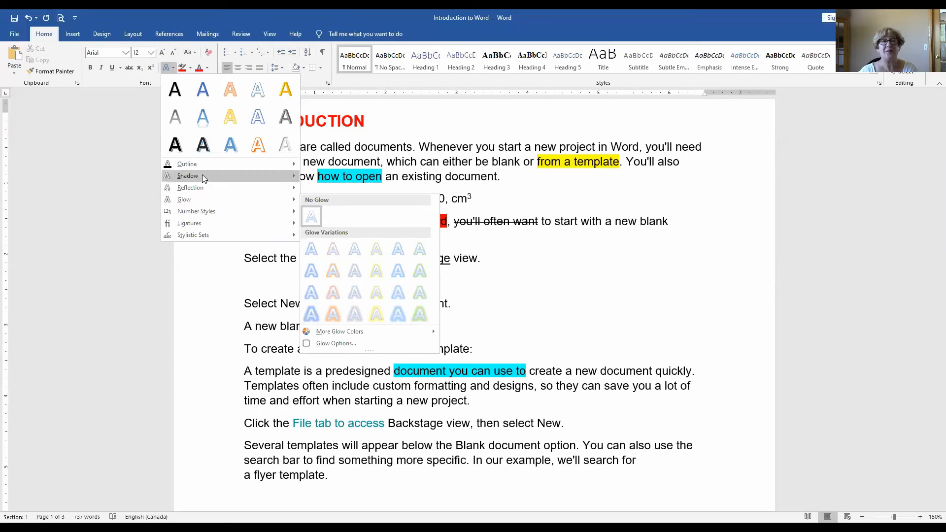
mouse_move(202, 177)
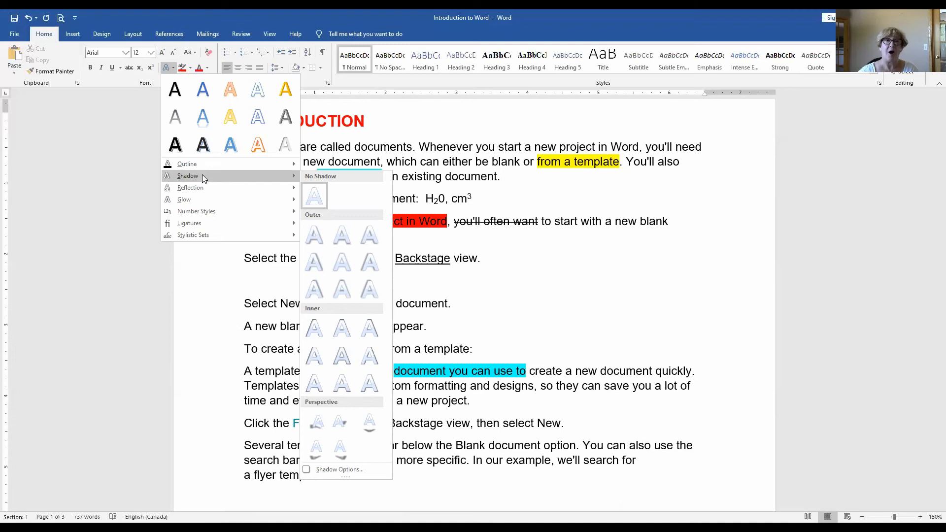
left_click(237, 78)
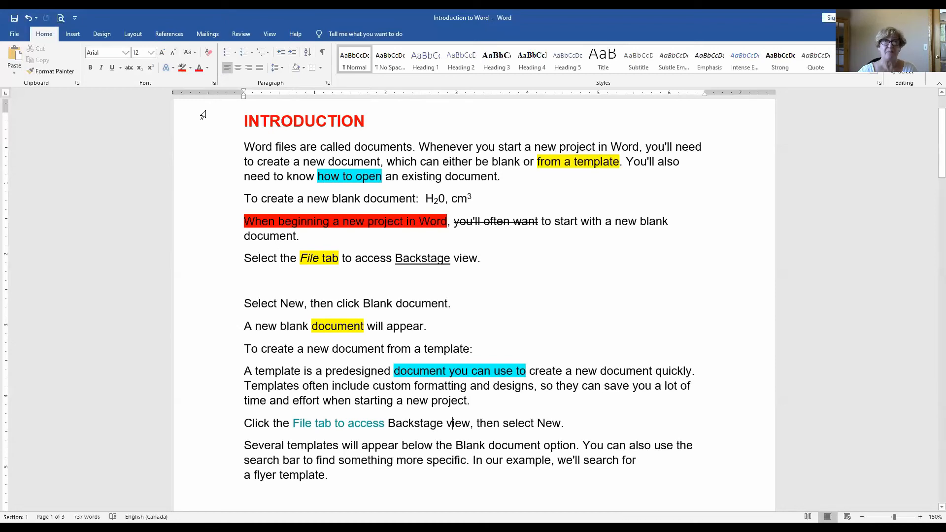
Clear all formatting from the INTRODUCTION heading down through the line "Select the File tab to access Backstage view."
left_click_drag(205, 124, 218, 259)
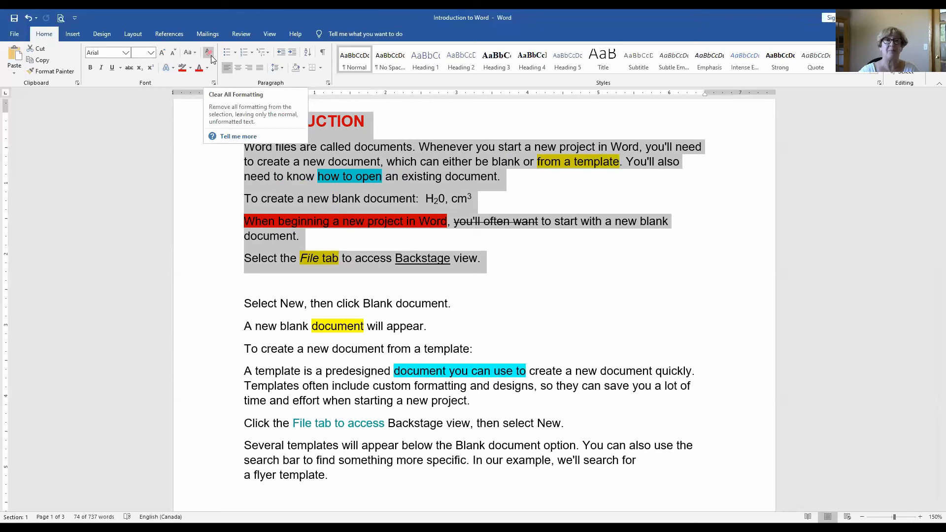
left_click(206, 54)
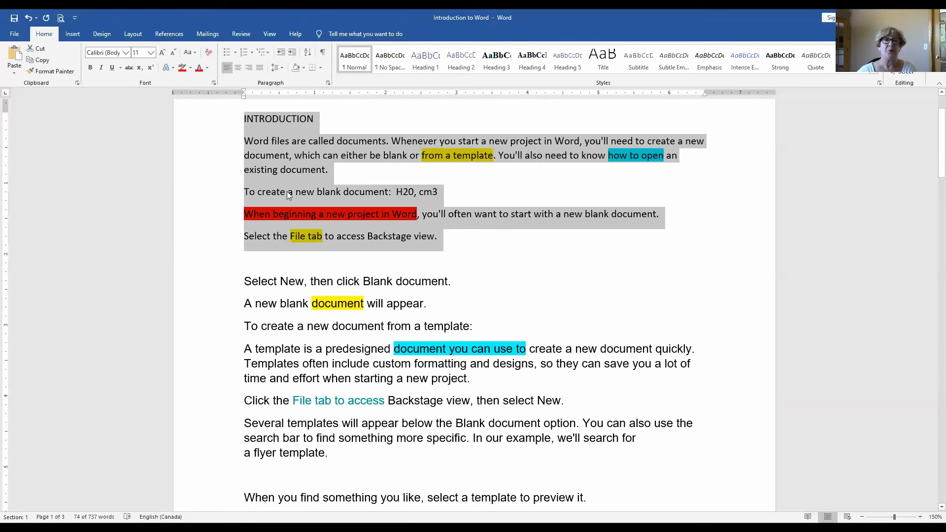
left_click(311, 206)
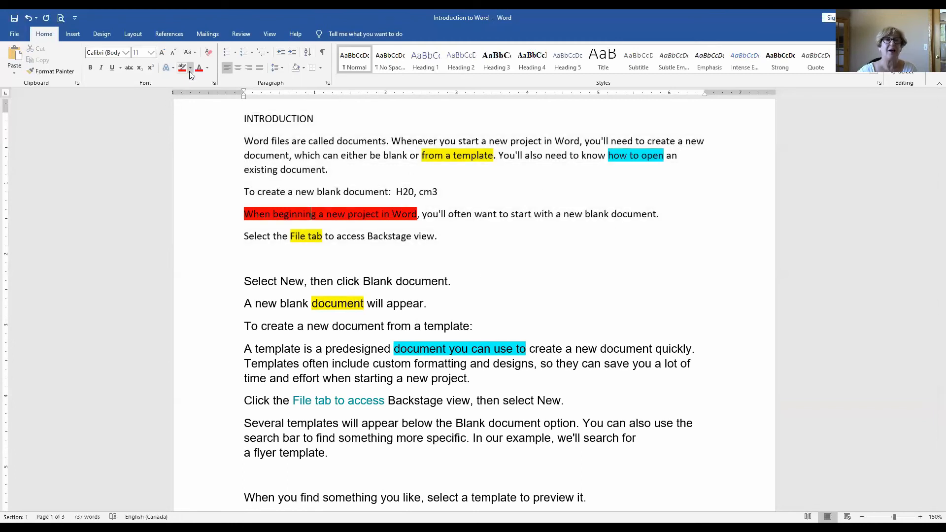
Remove the highlighting from "from a template", "how to open", "When beginning a new project in Word" and "File tab" in the opening paragraphs
left_click(190, 68)
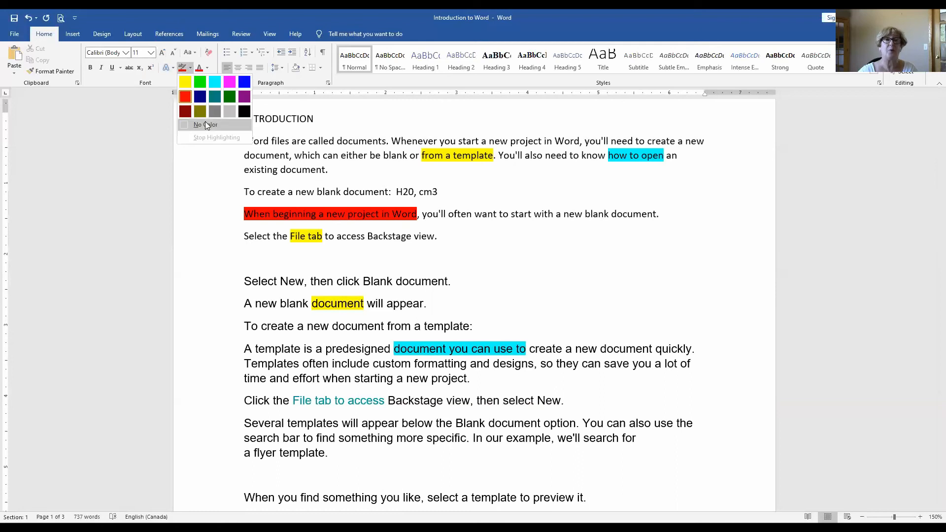
left_click(206, 123)
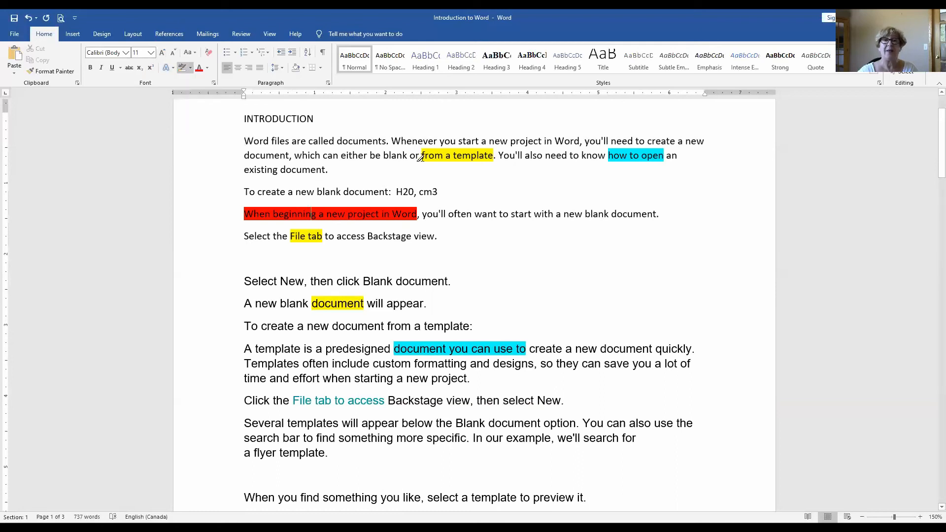
left_click_drag(422, 156, 475, 162)
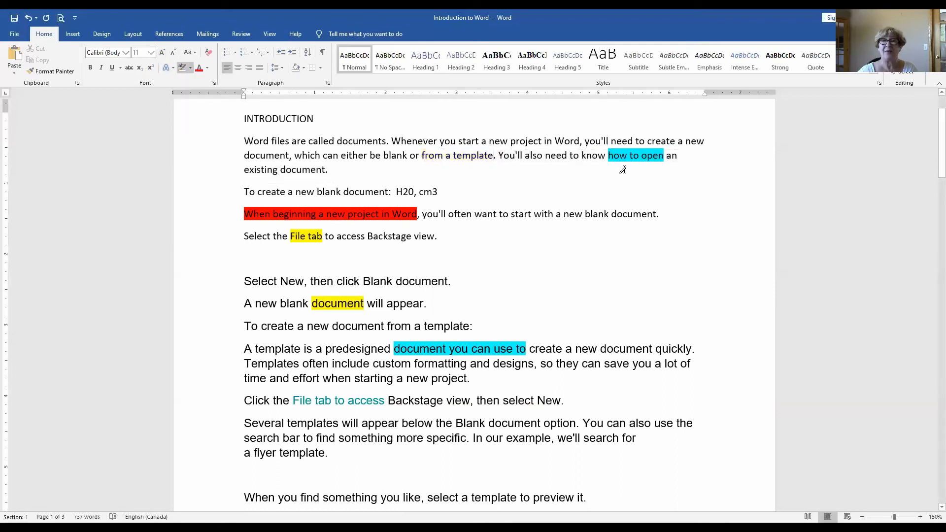
left_click_drag(608, 157, 664, 156)
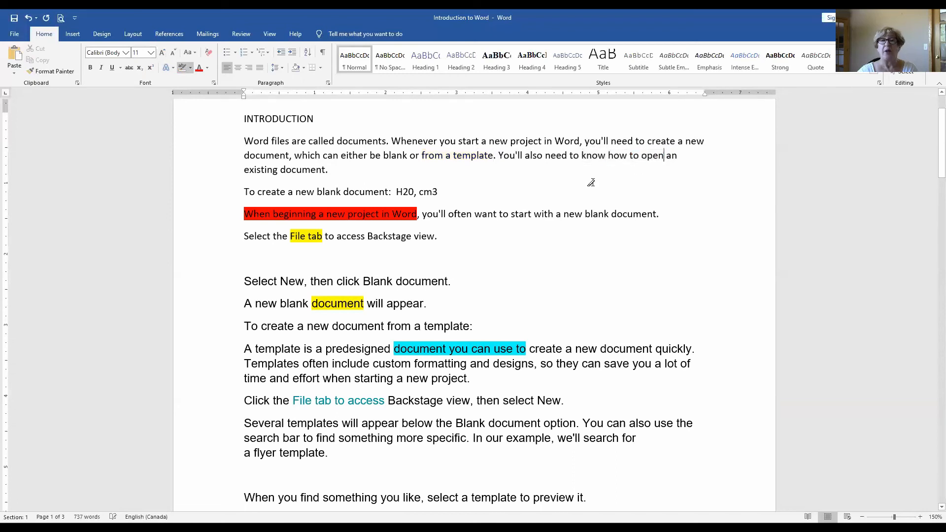
mouse_move(417, 216)
left_mouse_down()
mouse_move(178, 204)
mouse_move(185, 222)
left_mouse_up()
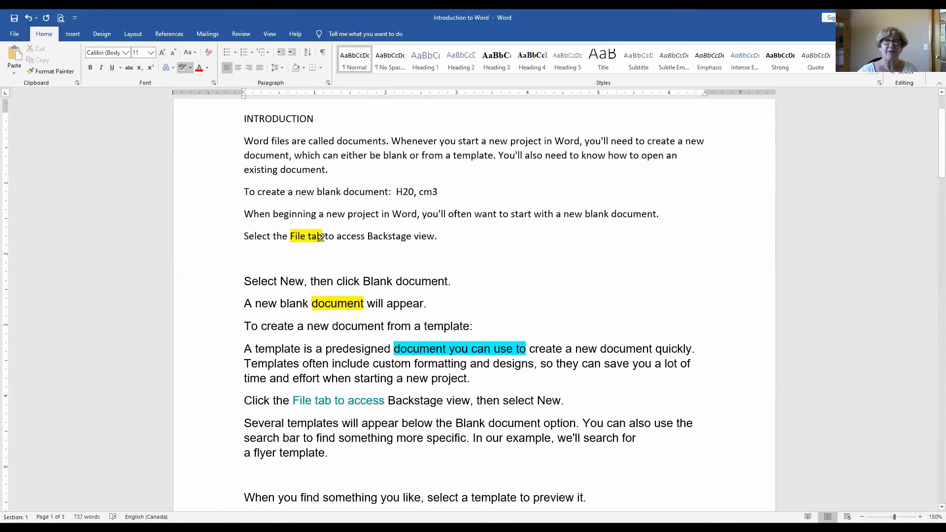
left_click_drag(323, 237, 273, 235)
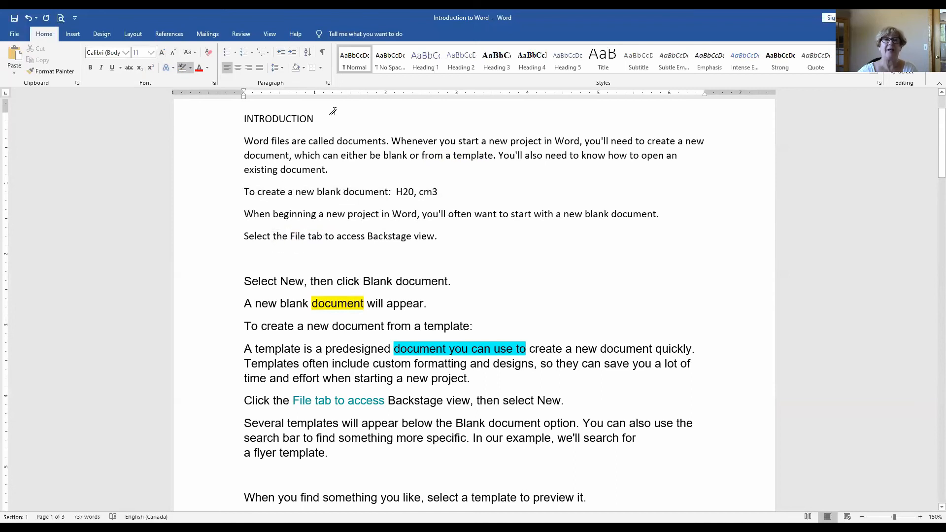
Try setting Arial, regular, size 12 as the default font, and cancel both the default prompt and the font settings
left_click(215, 83)
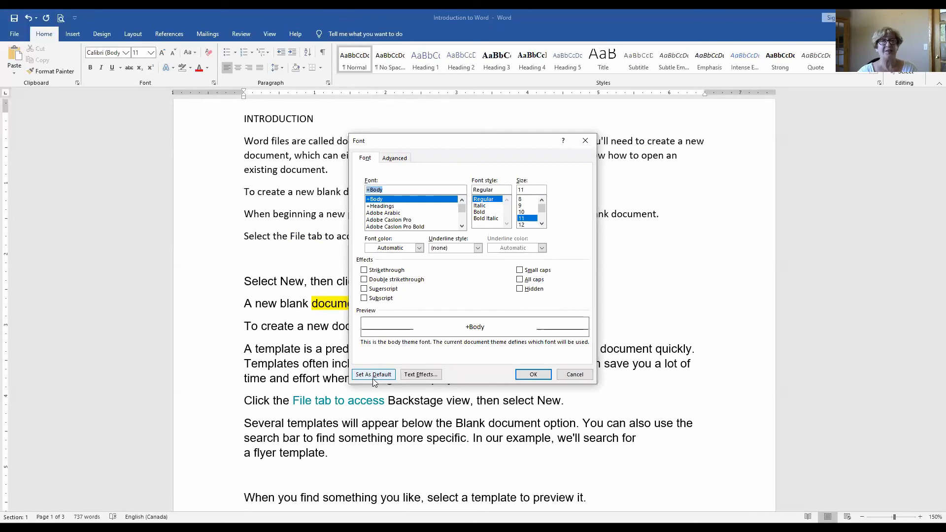
left_click(462, 226)
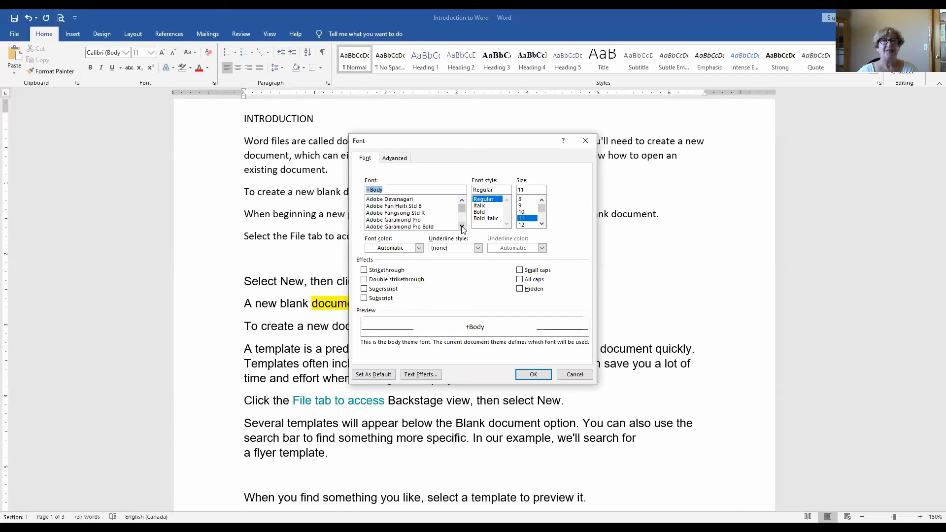
left_click(462, 227)
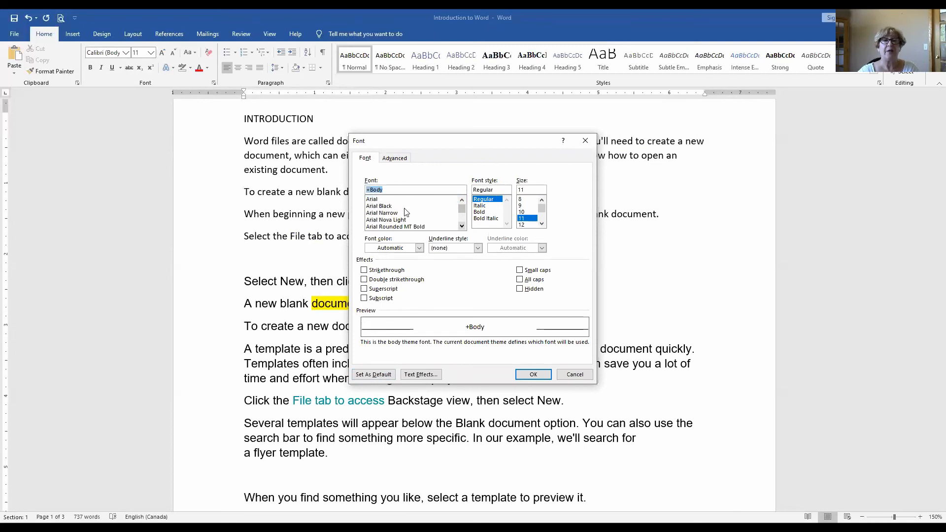
left_click(376, 200)
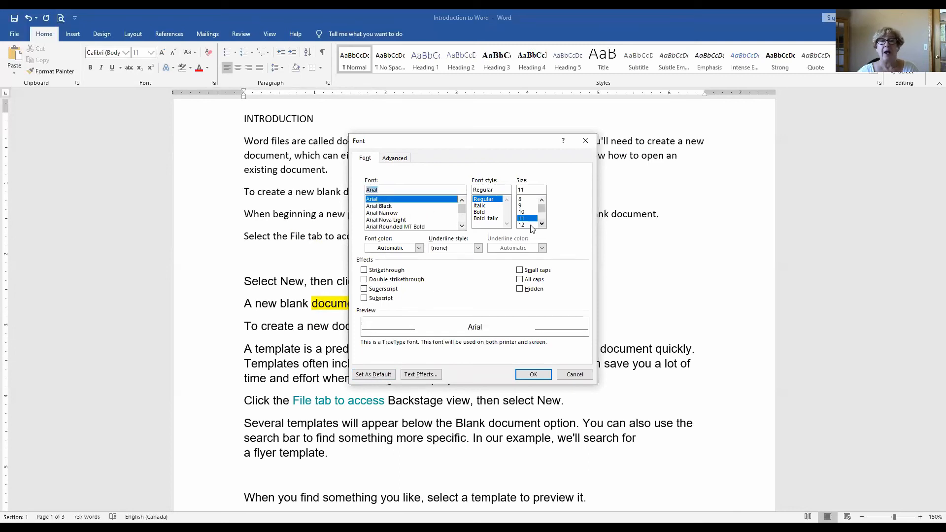
left_click(530, 226)
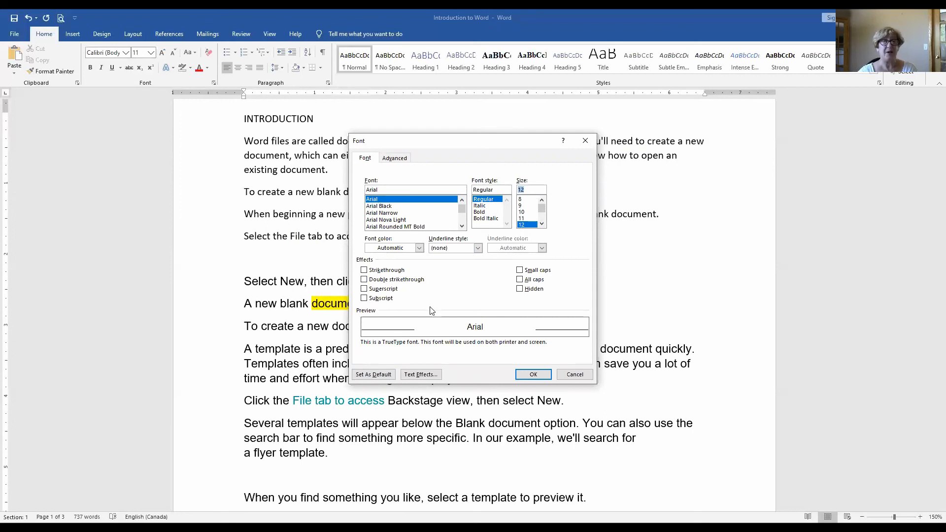
left_click(373, 376)
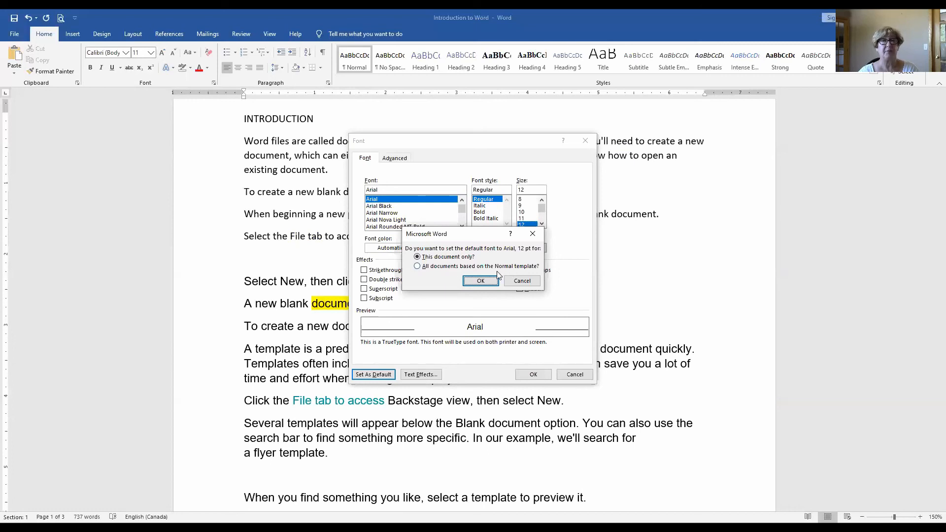
left_click(523, 281)
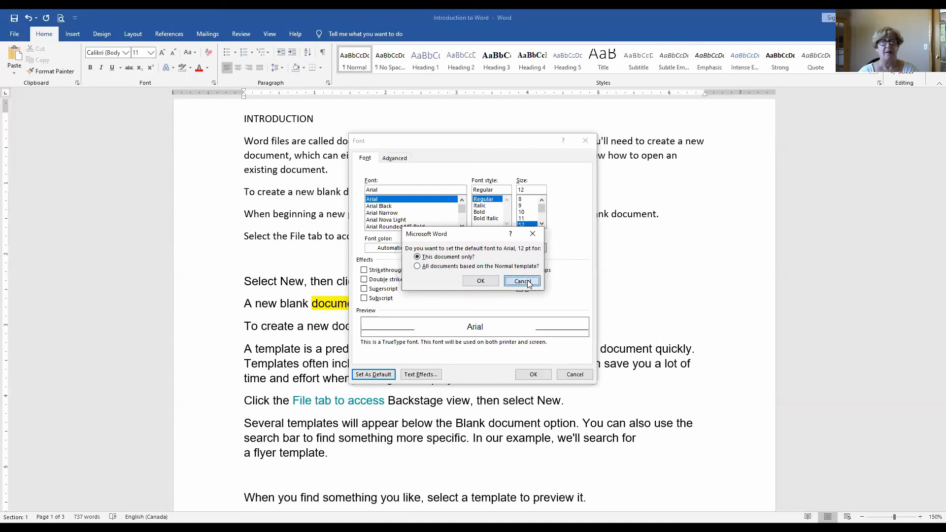
left_click(574, 375)
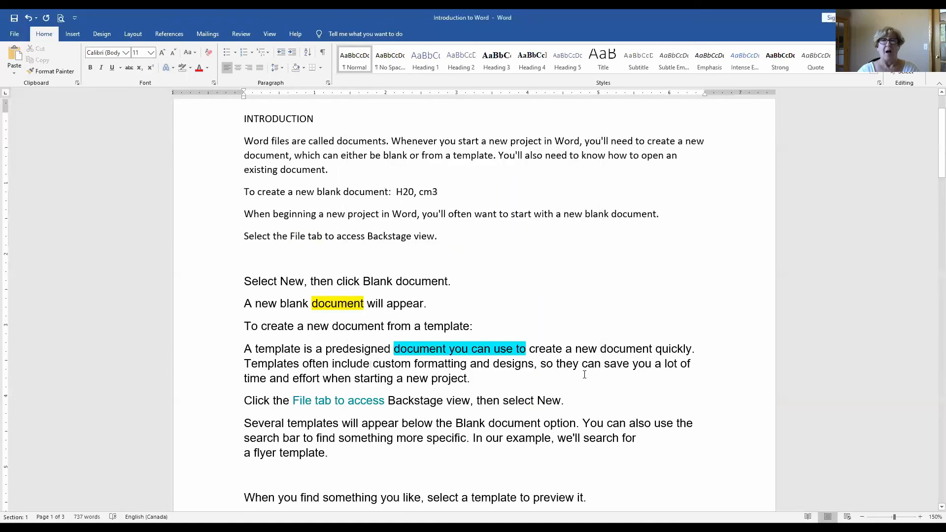